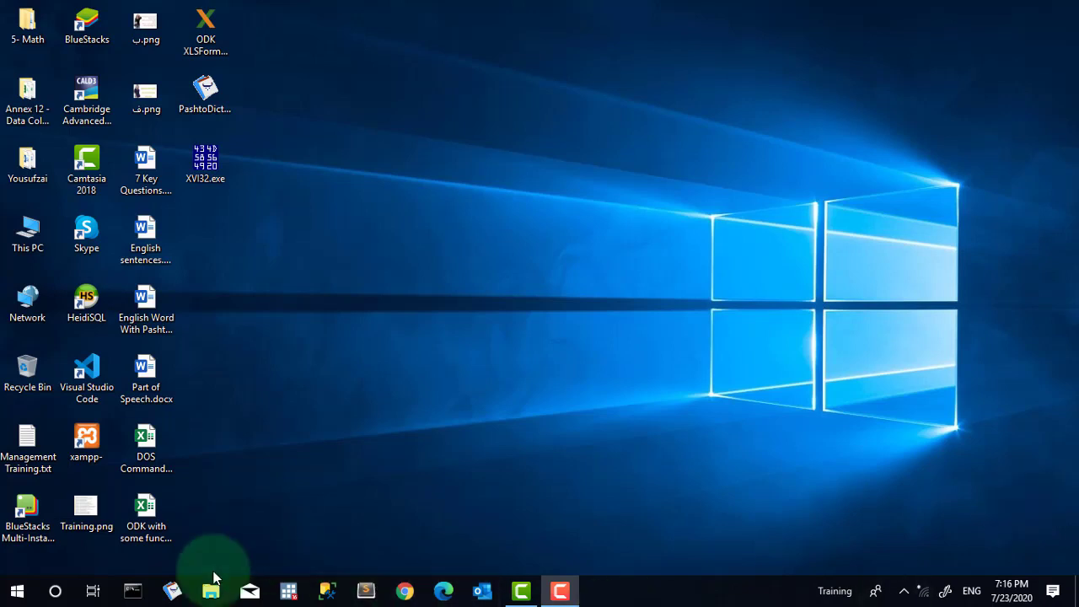
- From Excel's Start menu entry, open its file location via More > Open file location
left_click(4, 600)
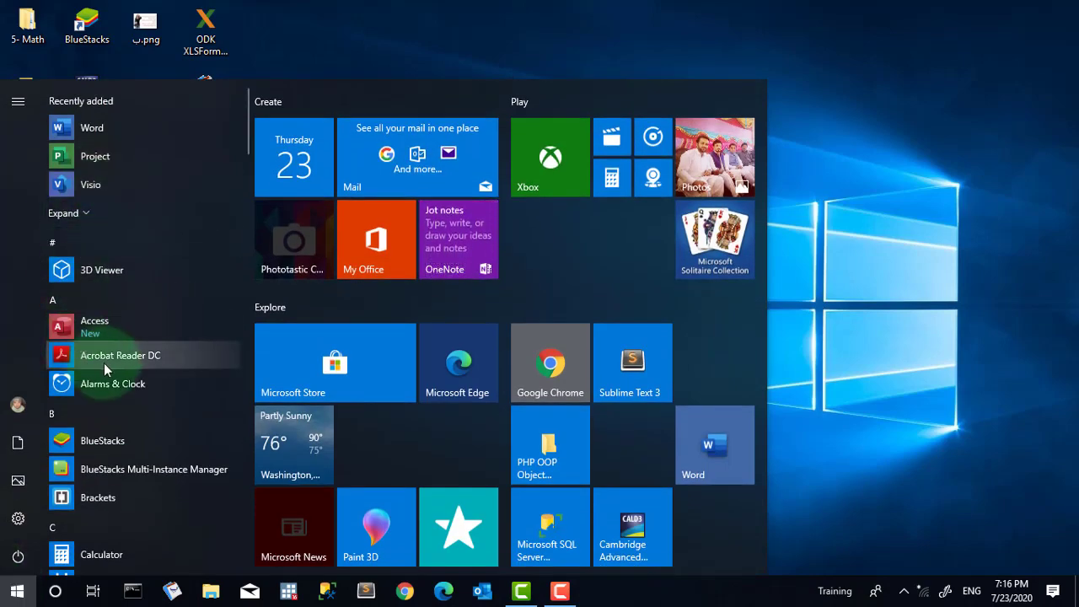
scroll(105, 368, "down", 3)
scroll(104, 362, "down", 4)
scroll(104, 361, "down", 2)
scroll(98, 336, "down", 1)
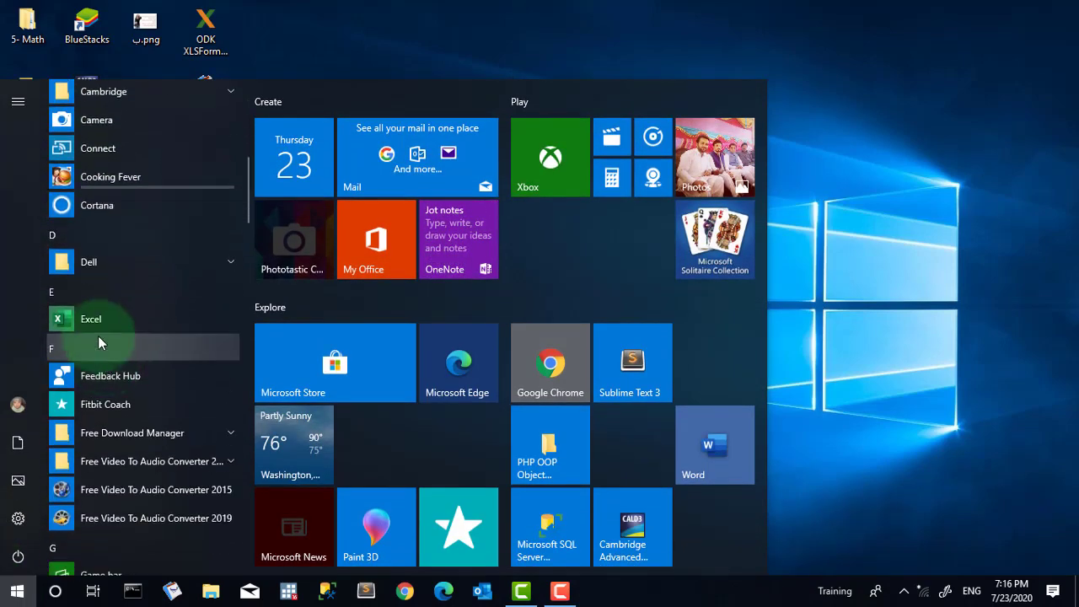
right_click(87, 318)
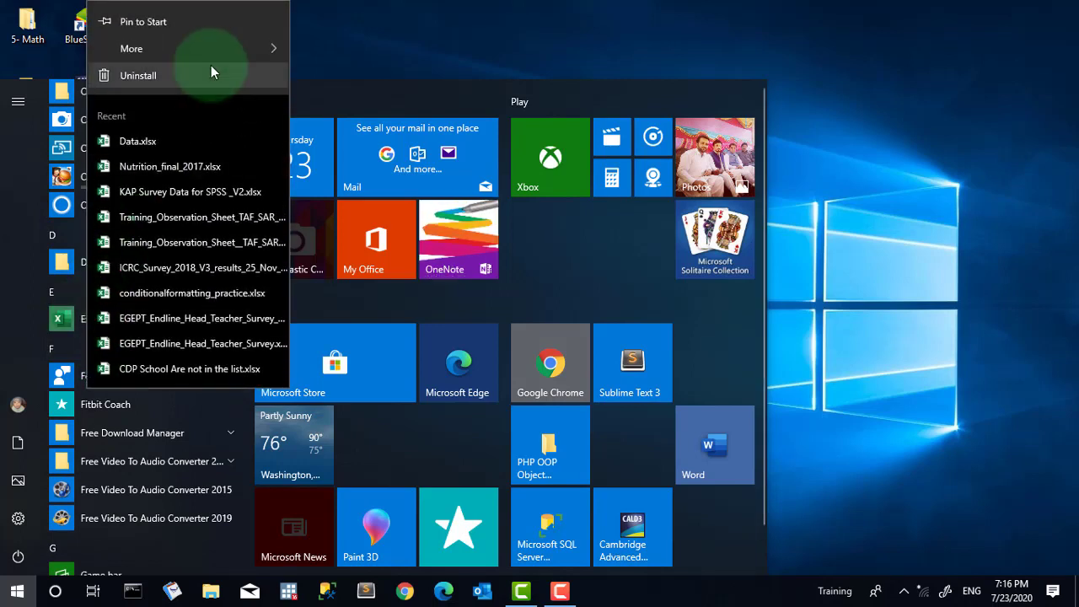
mouse_move(217, 53)
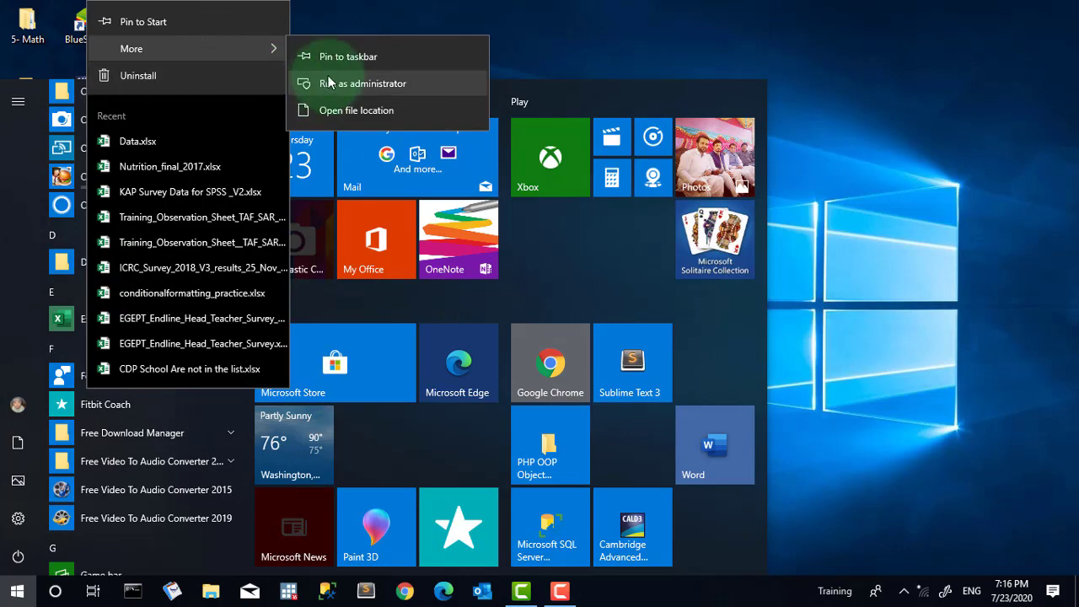
left_click(348, 114)
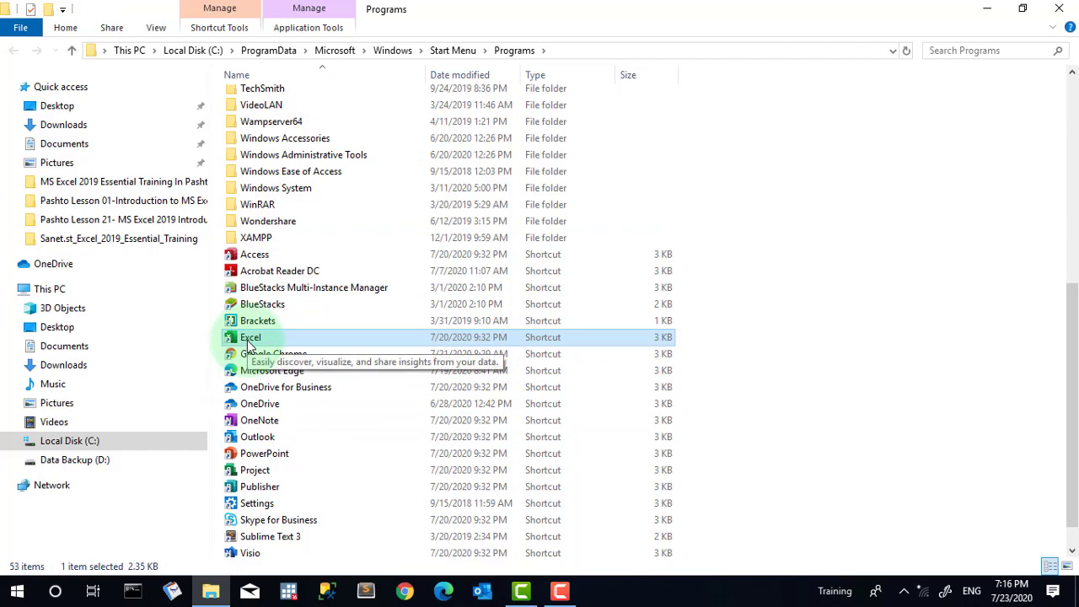
- Copy the Target path from the Excel shortcut's Properties, then close the dialog with OK
right_click(249, 344)
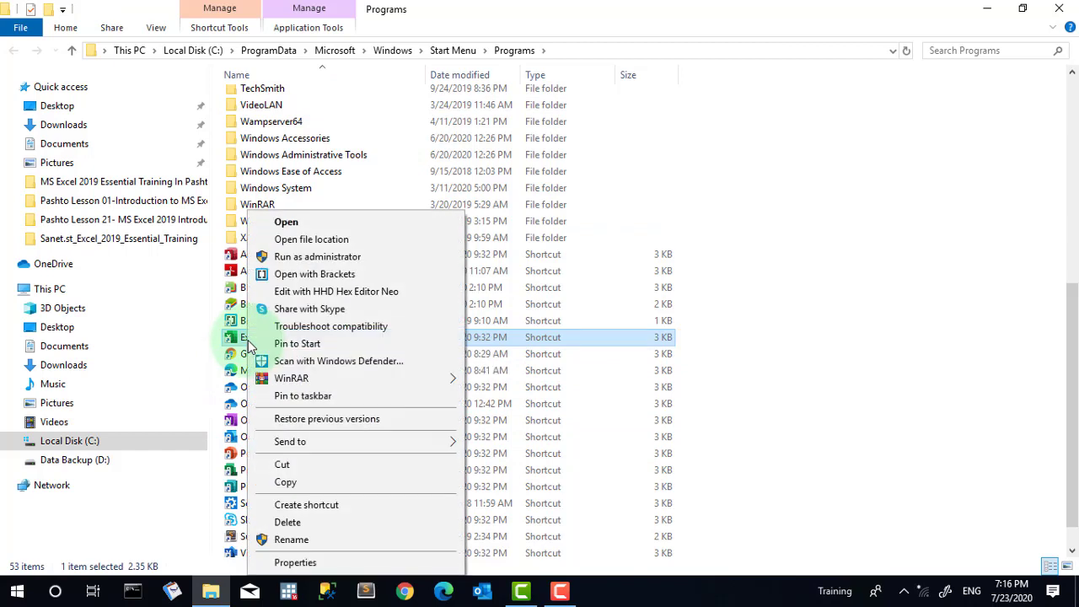
left_click(295, 562)
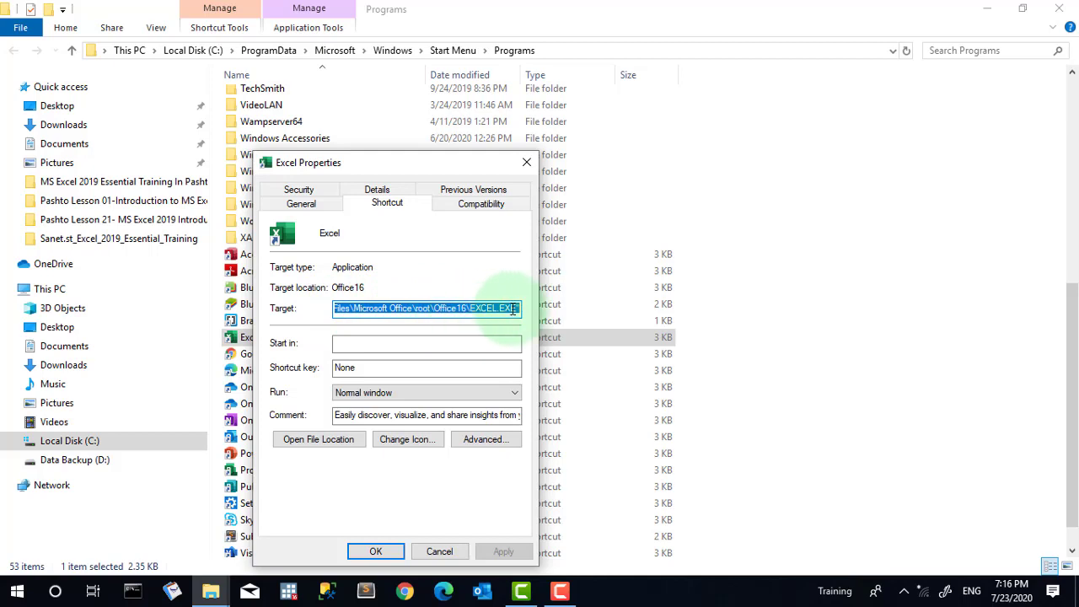
right_click(492, 312)
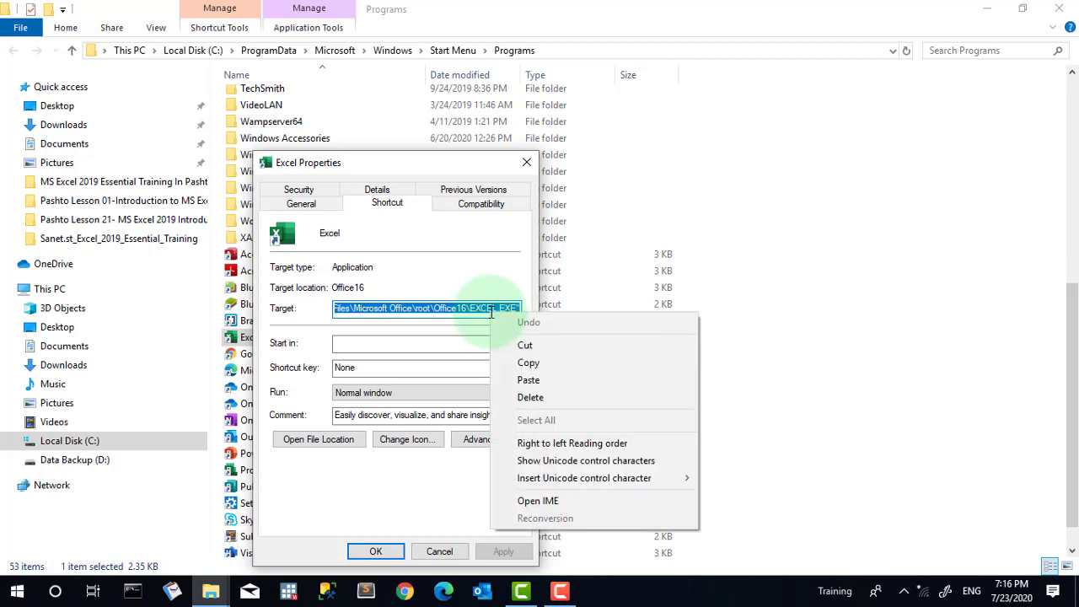
left_click(527, 362)
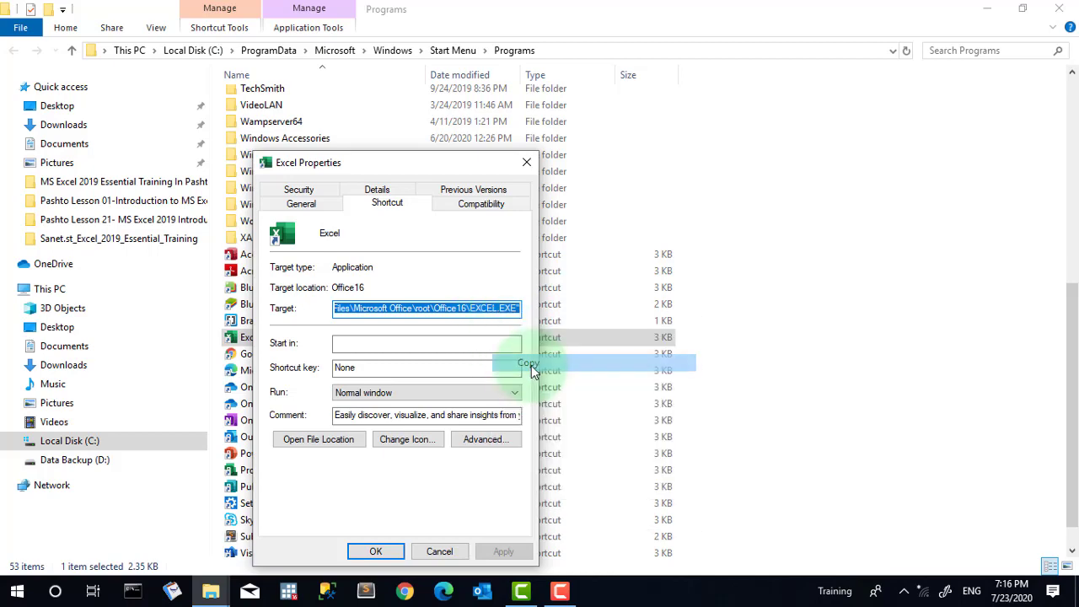
left_click(375, 550)
- Start a New > Shortcut on the desktop with the pasted EXCEL.EXE path as its location
left_click(986, 8)
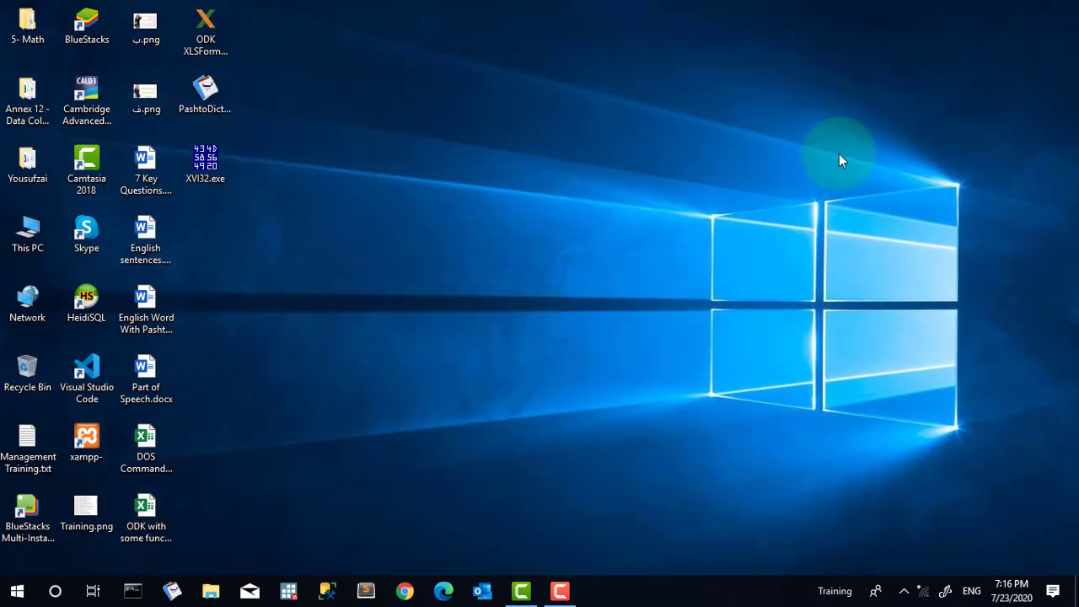
right_click(614, 216)
mouse_move(680, 395)
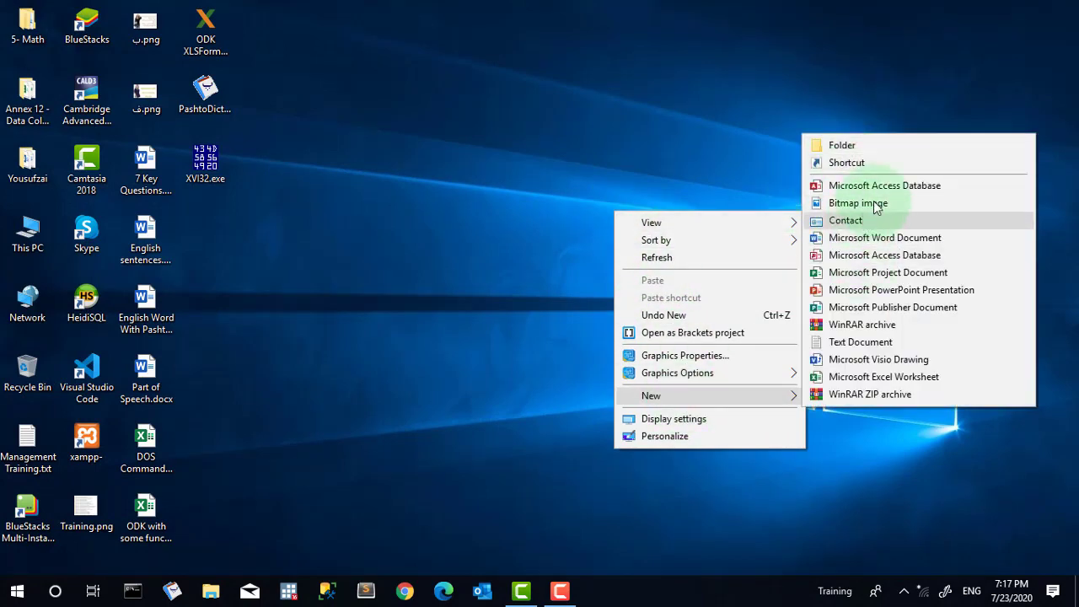
left_click(852, 164)
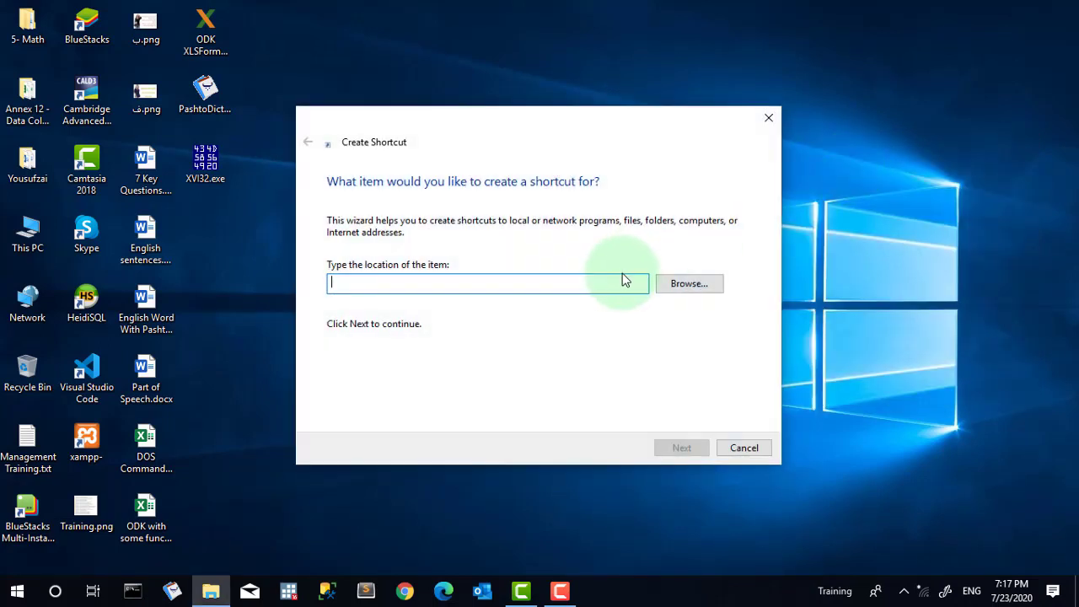
key("ctrl+v")
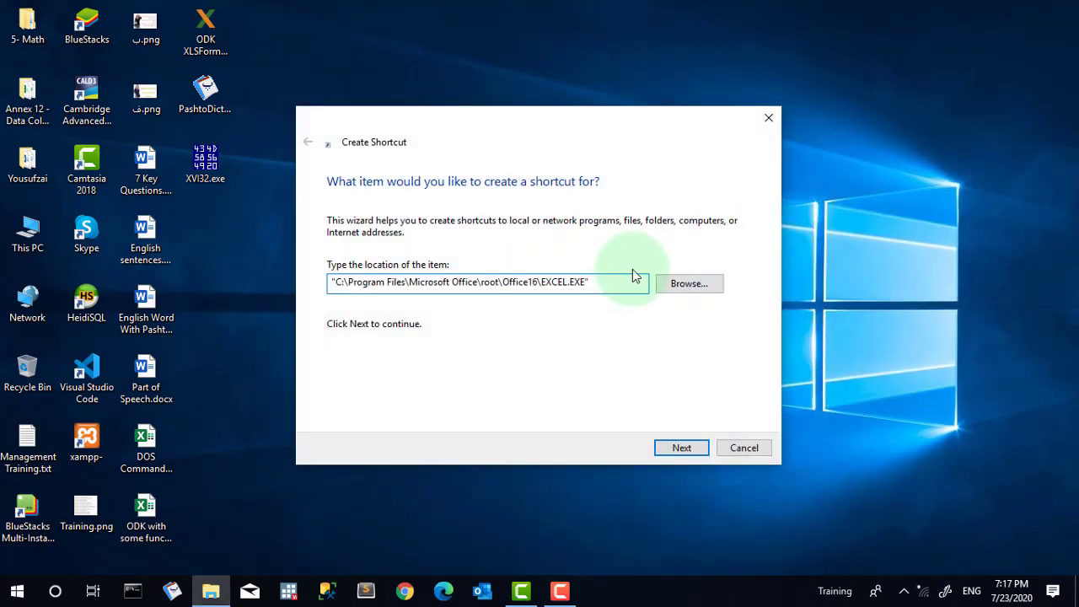
left_click(619, 281)
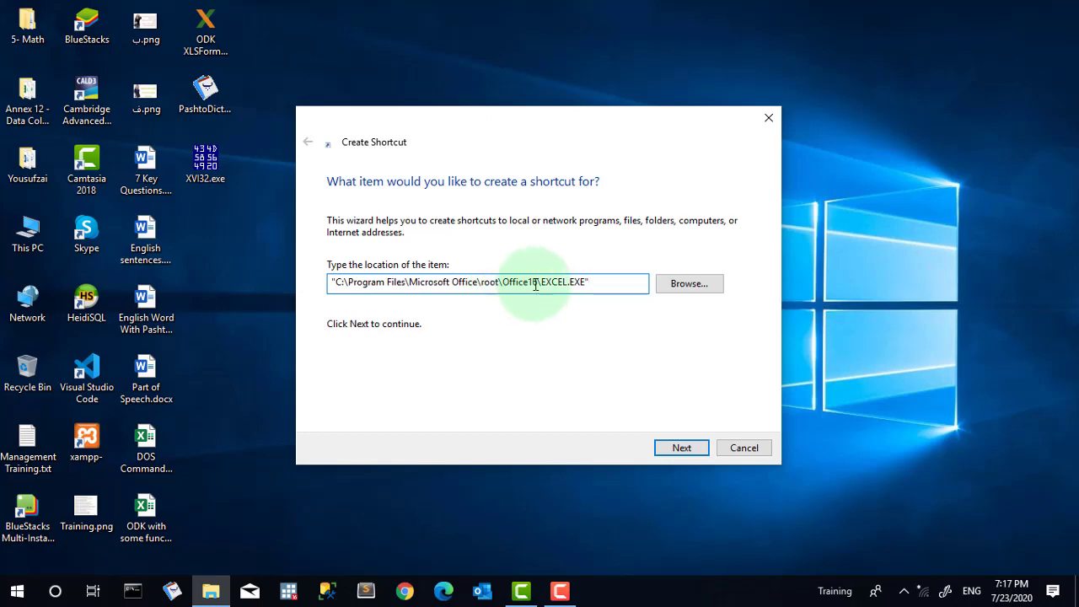
left_click(674, 284)
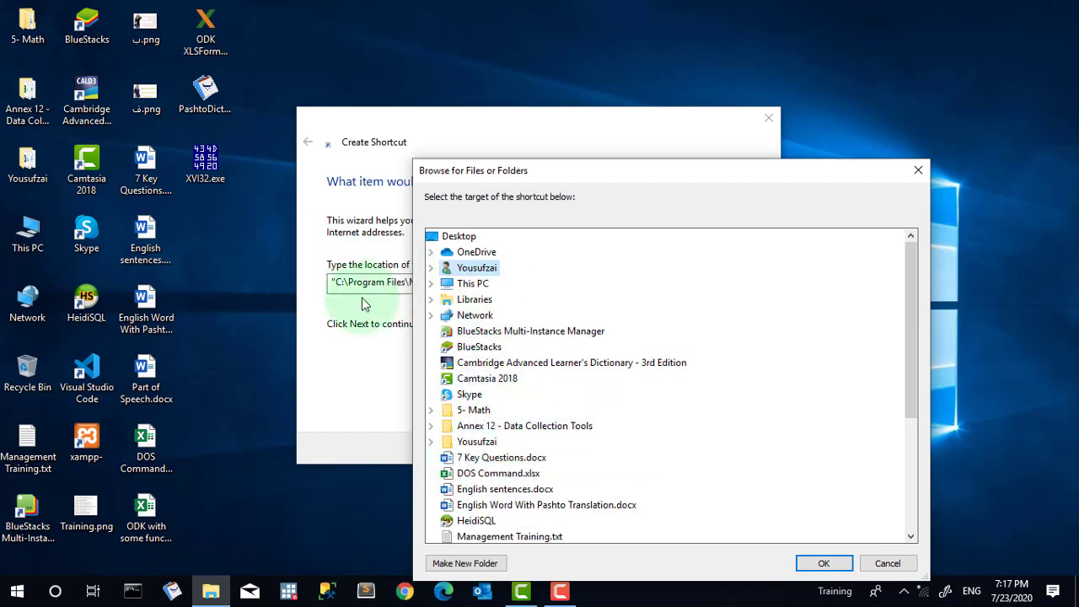
left_click(883, 563)
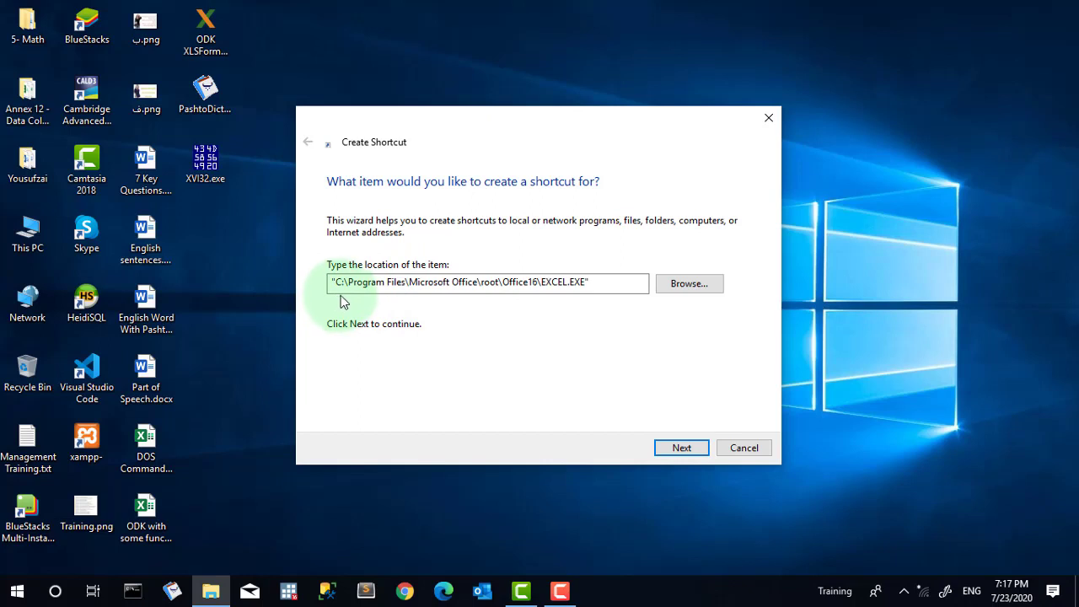
left_click(682, 448)
type("MS Excel 2019")
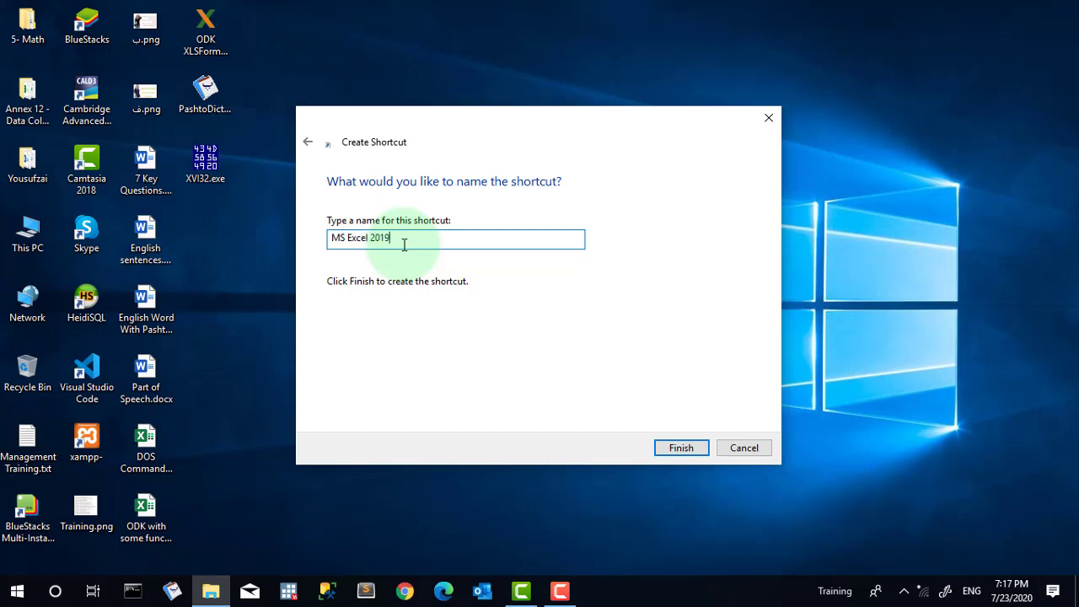
- Finish the MS Excel 2019 shortcut, open a blank workbook from it, and close Excel
left_click(679, 449)
double_click(636, 249)
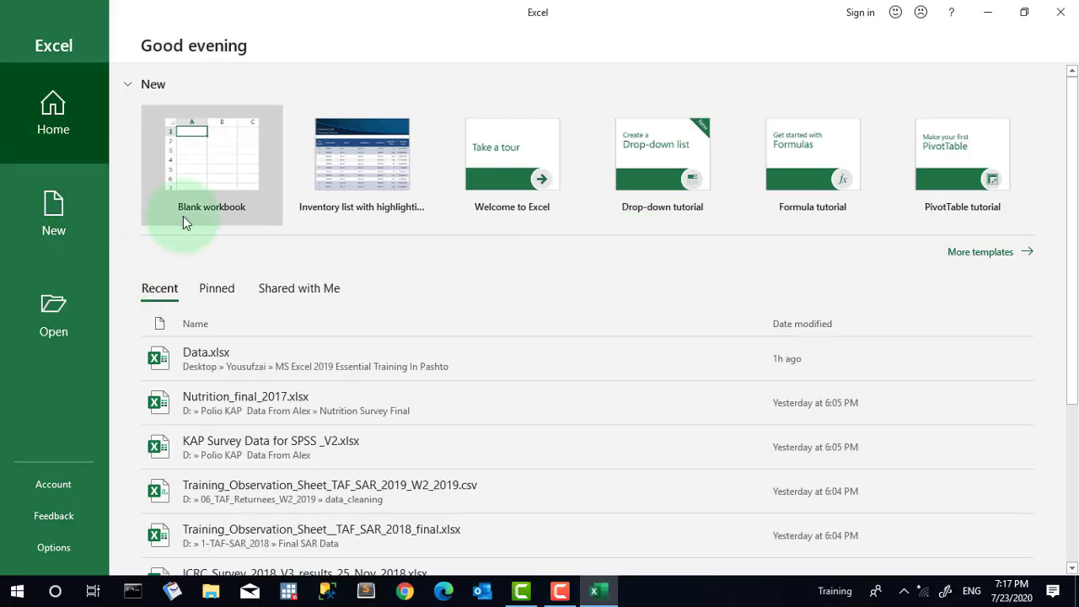
left_click(206, 177)
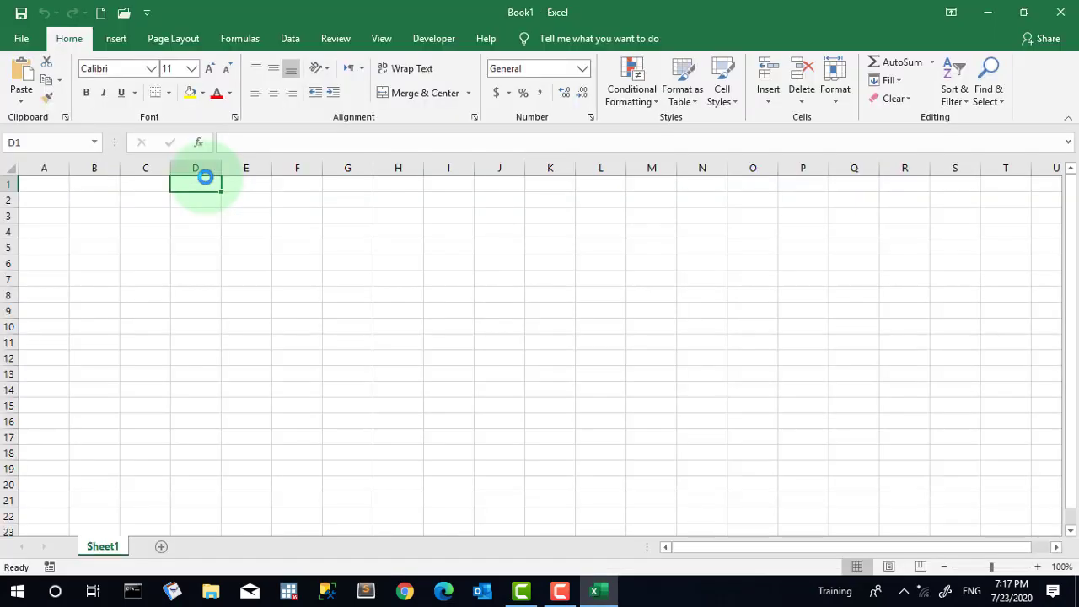
left_click(1060, 13)
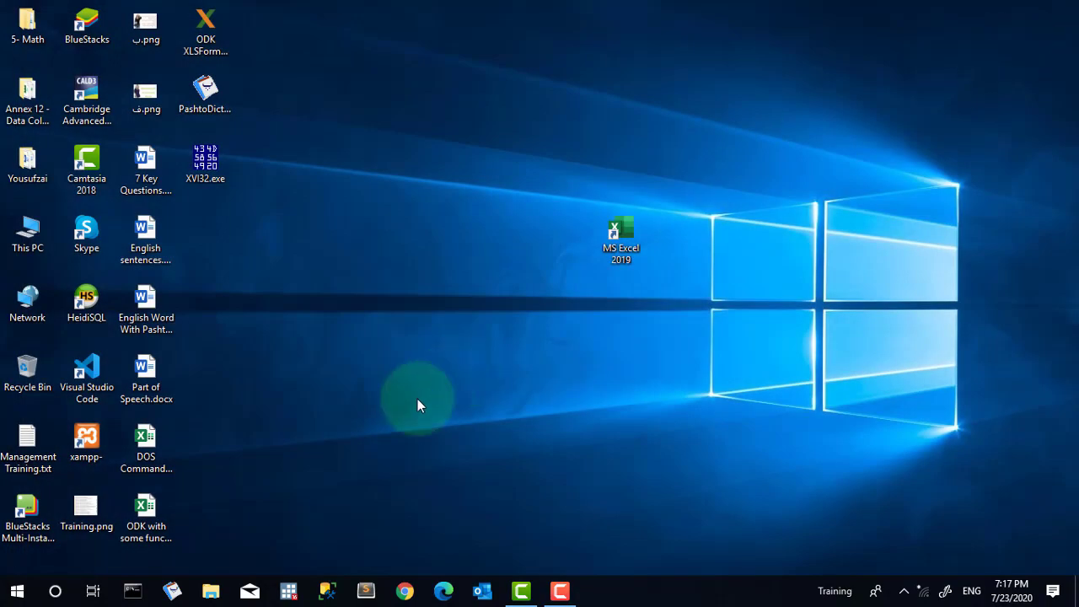
- Launch Excel from the Start menu app list into a blank workbook, then close it
left_click(626, 253)
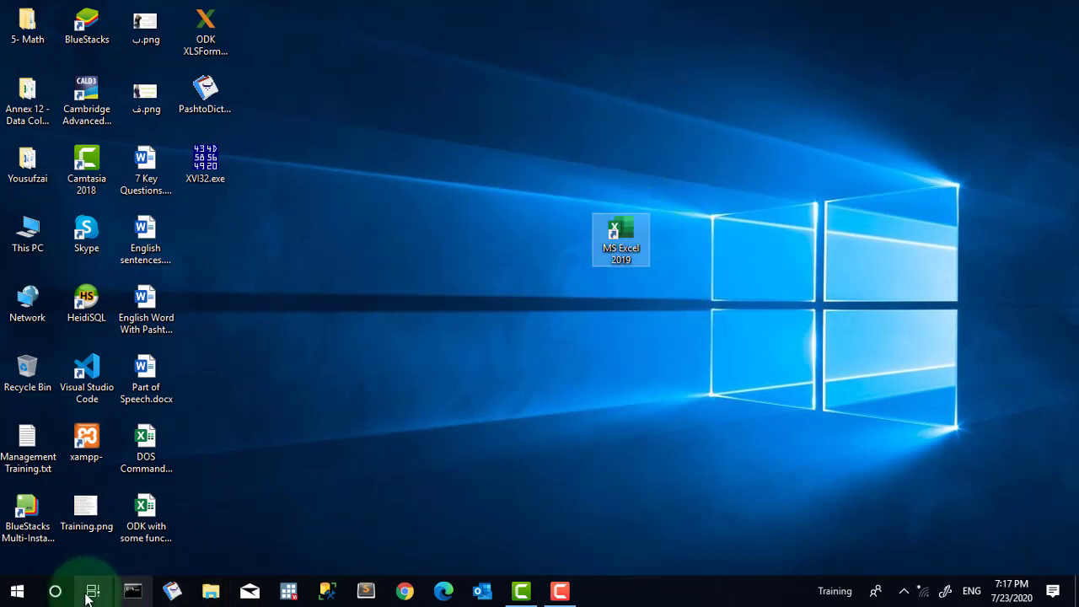
left_click(19, 591)
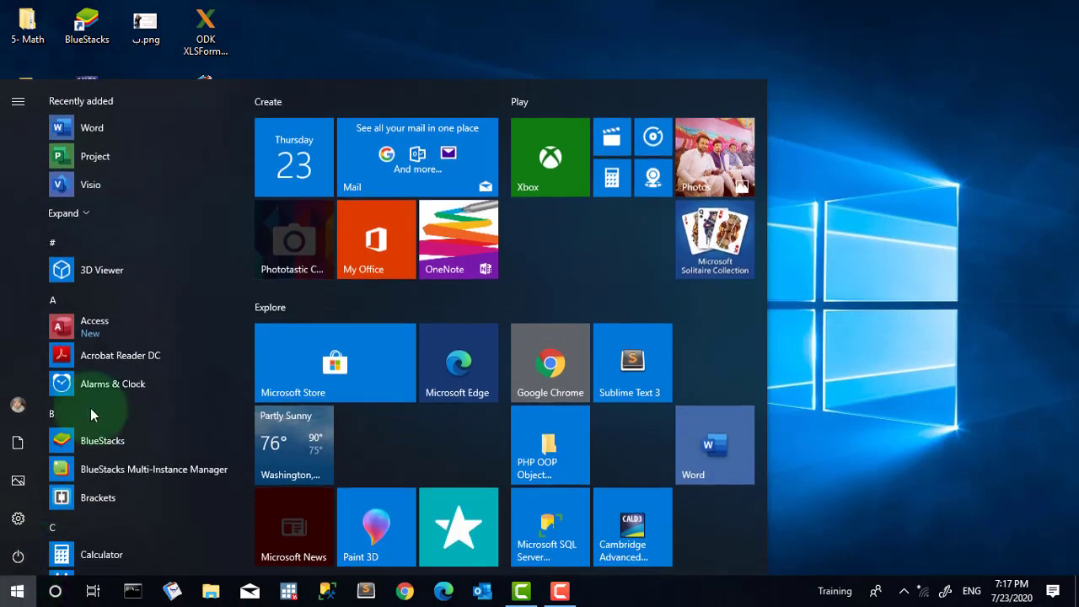
scroll(133, 335, "down", 5)
left_click(94, 462)
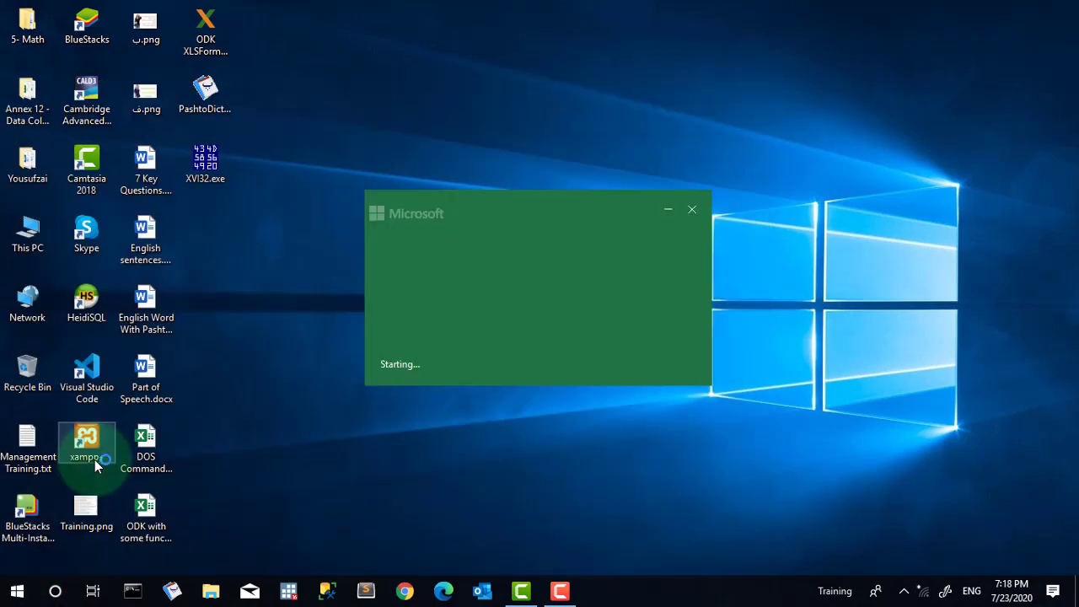
left_click(238, 183)
left_click(241, 168)
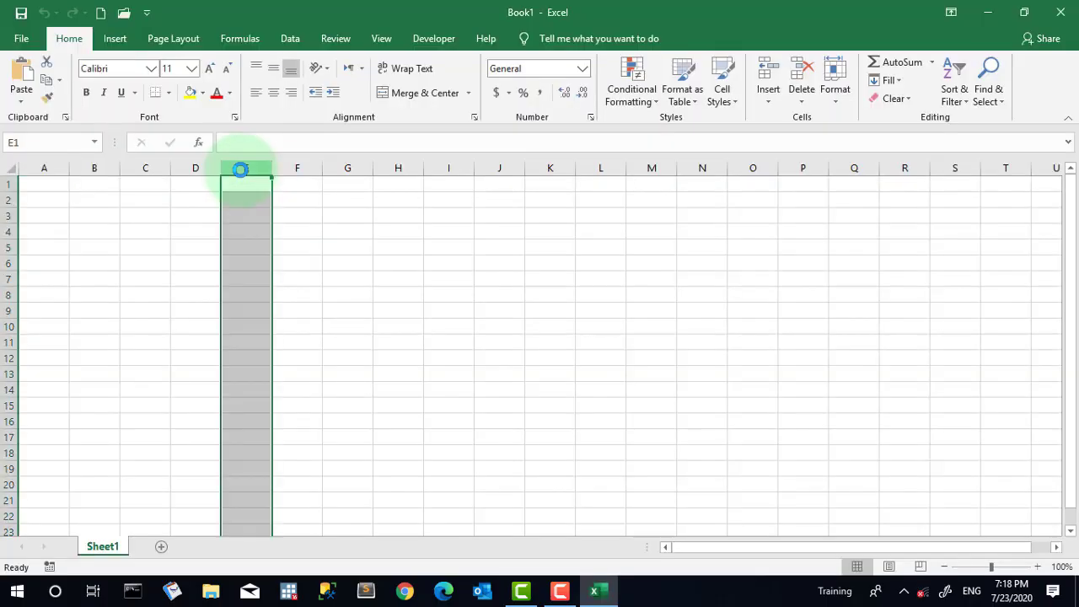
left_click(1071, 12)
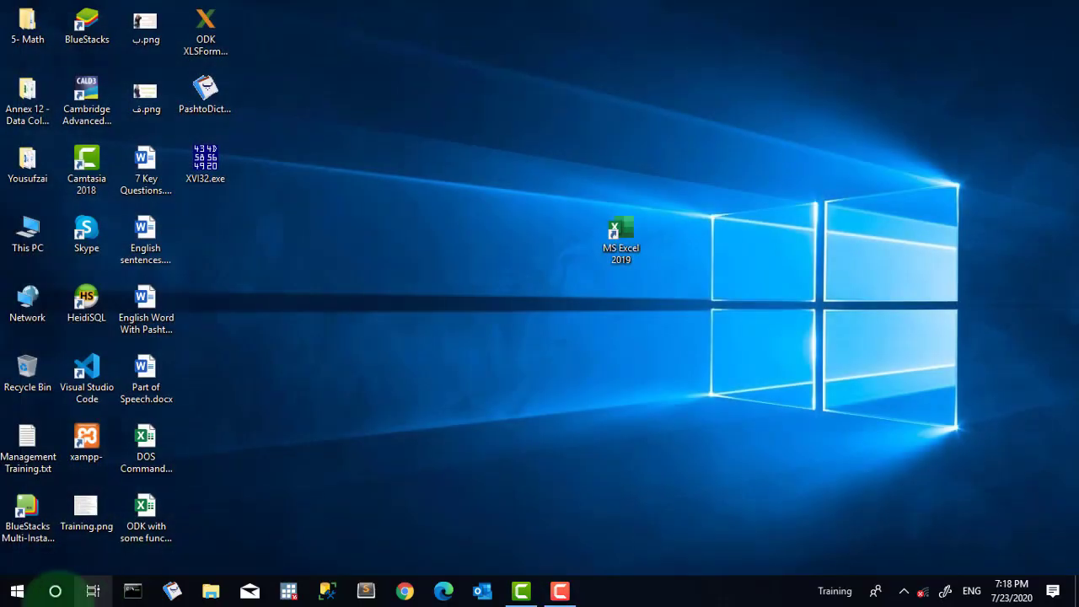
- Pin Excel from the Start app list to the Start menu tiles
left_click(28, 598)
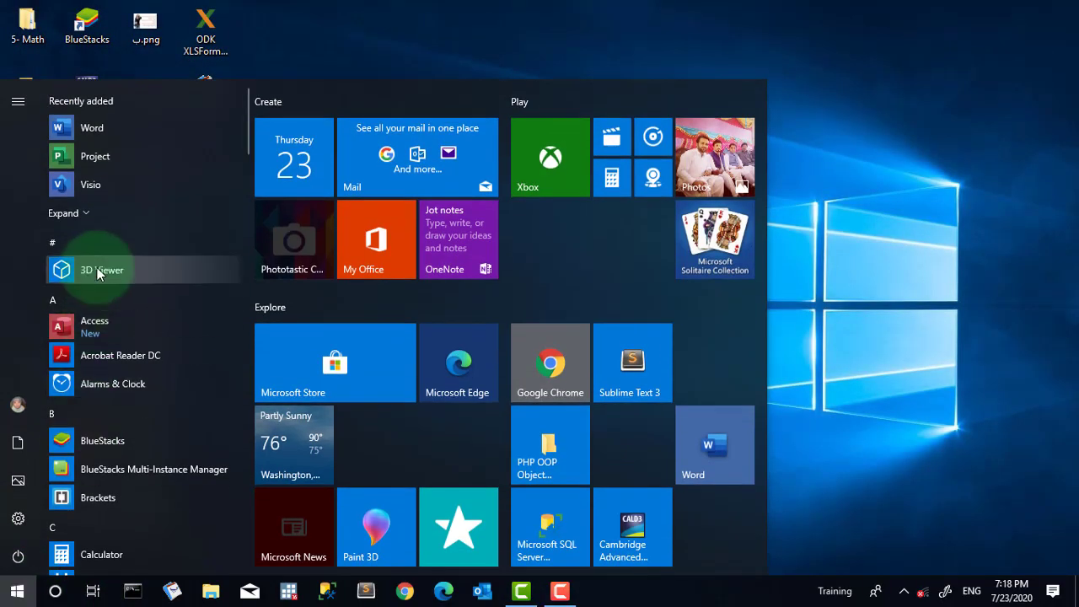
scroll(74, 420, "down", 1)
scroll(75, 421, "down", 3)
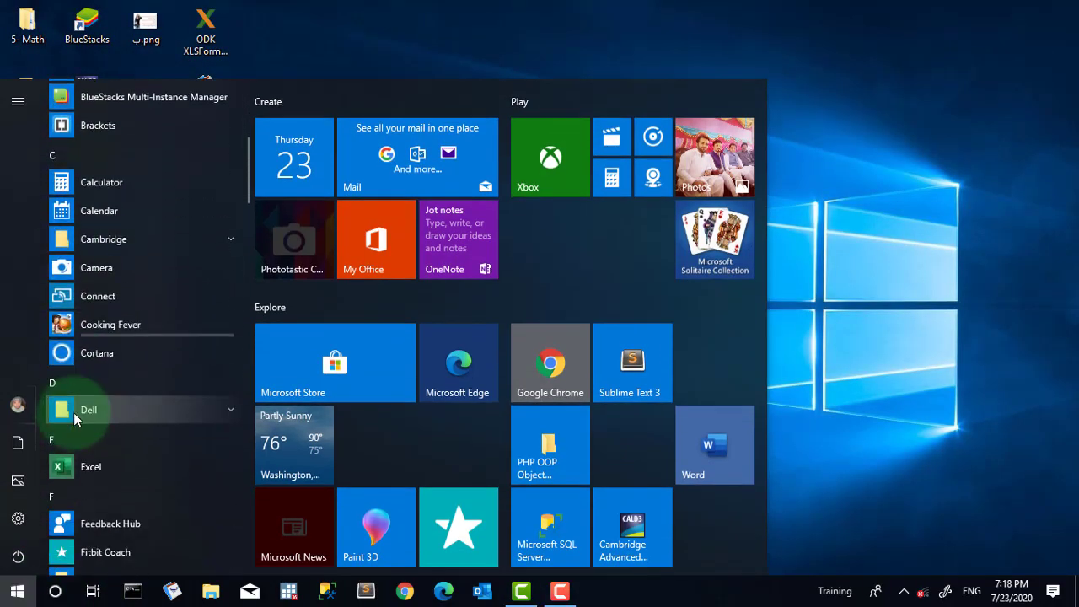
right_click(70, 468)
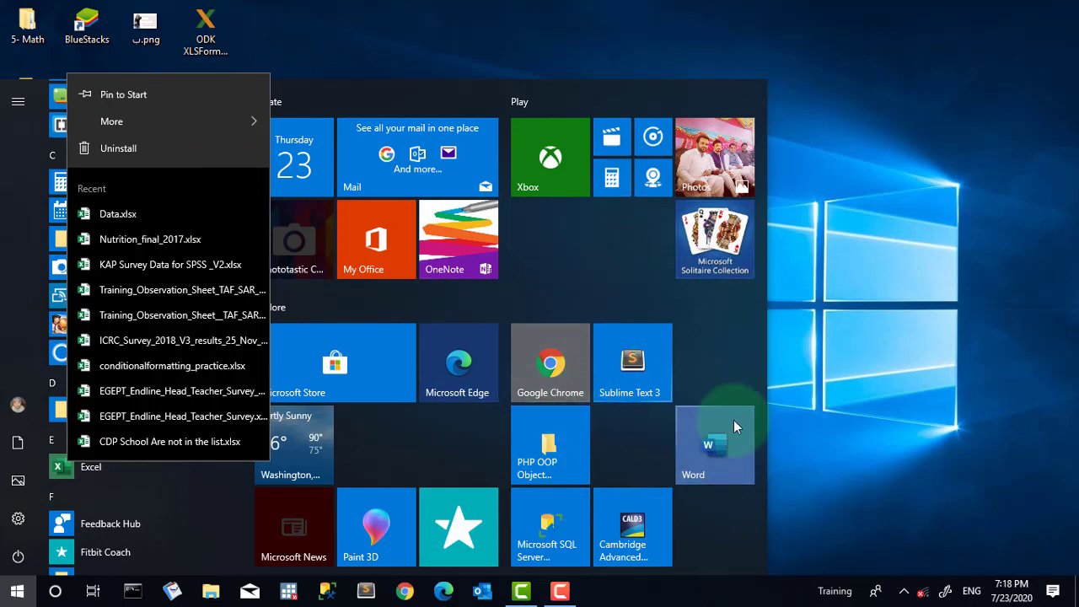
left_click(123, 98)
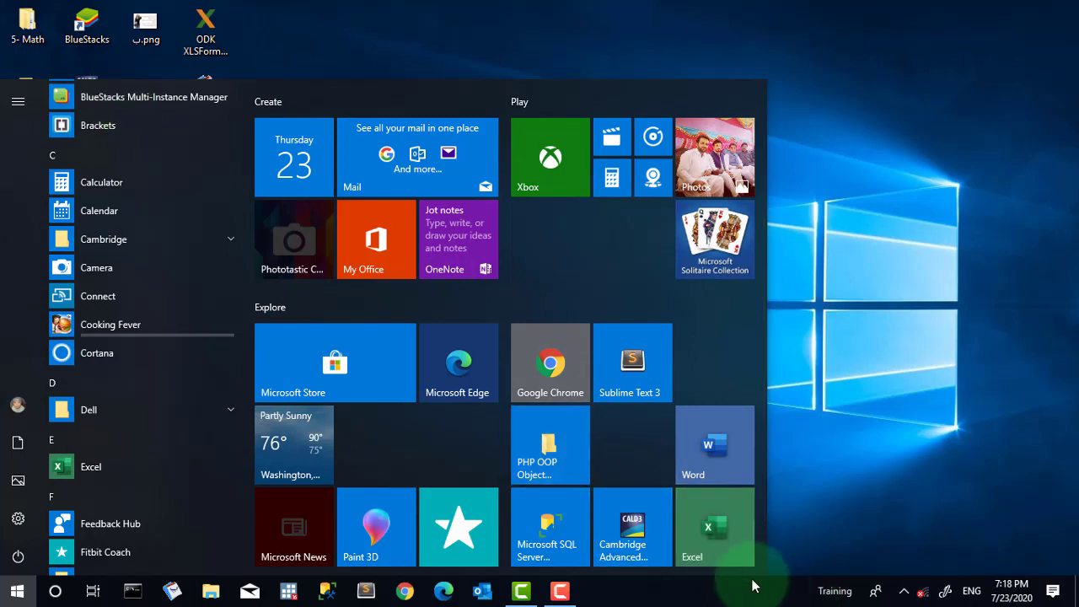
- Launch Excel from its Start tile, open a blank workbook, and close it with Alt+F4
left_click(724, 546)
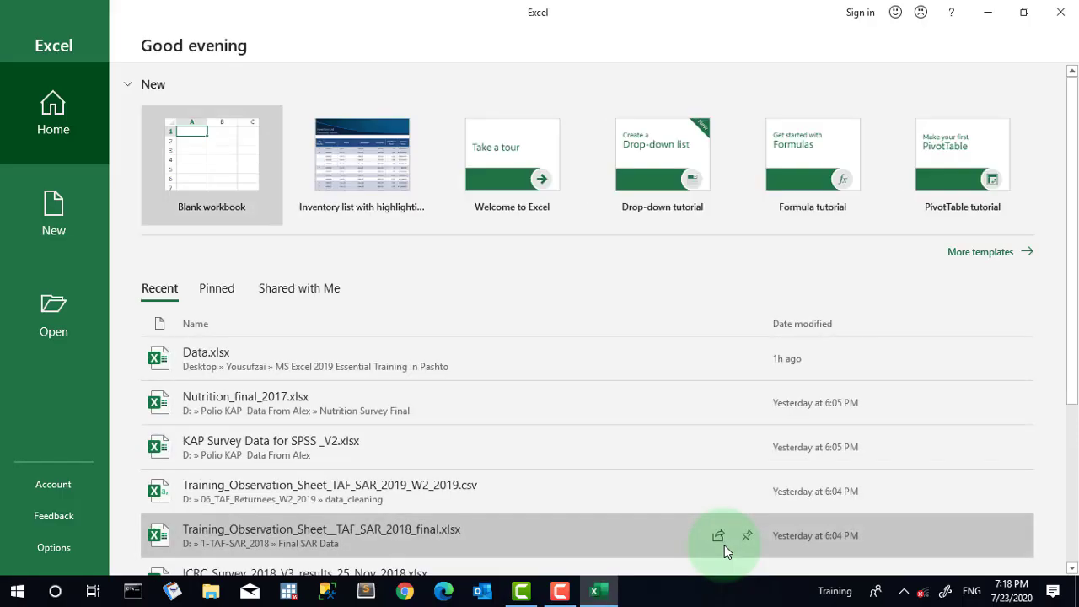
left_click(241, 161)
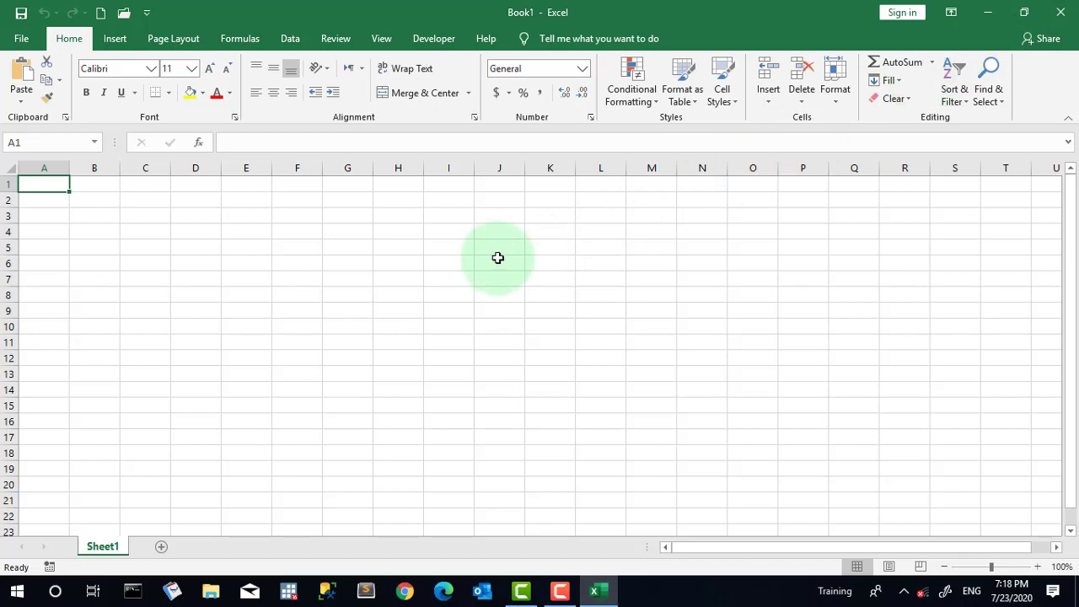
key("alt")
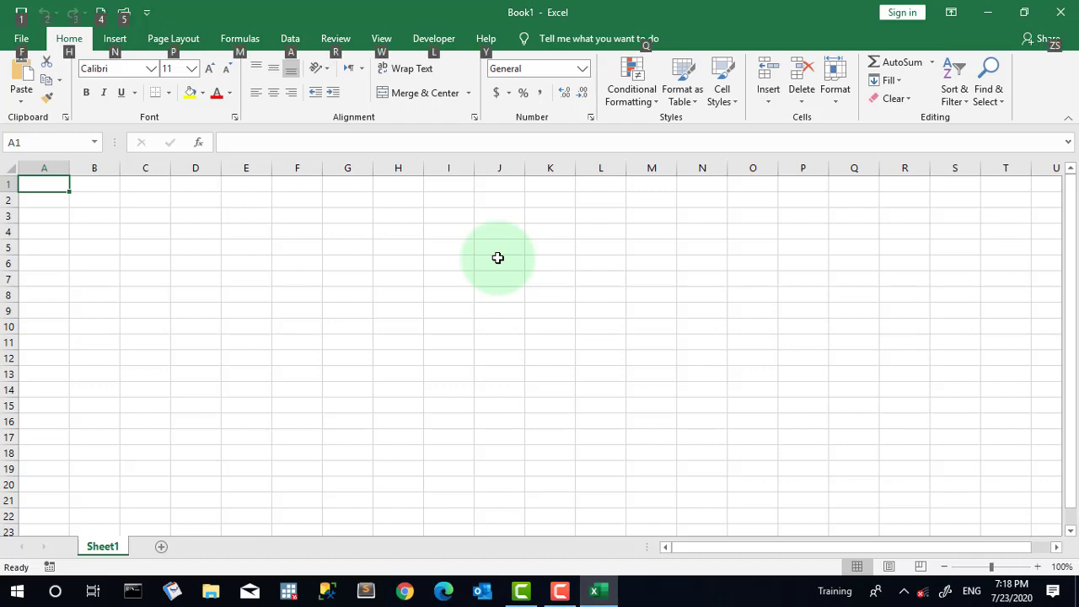
key("alt+F4")
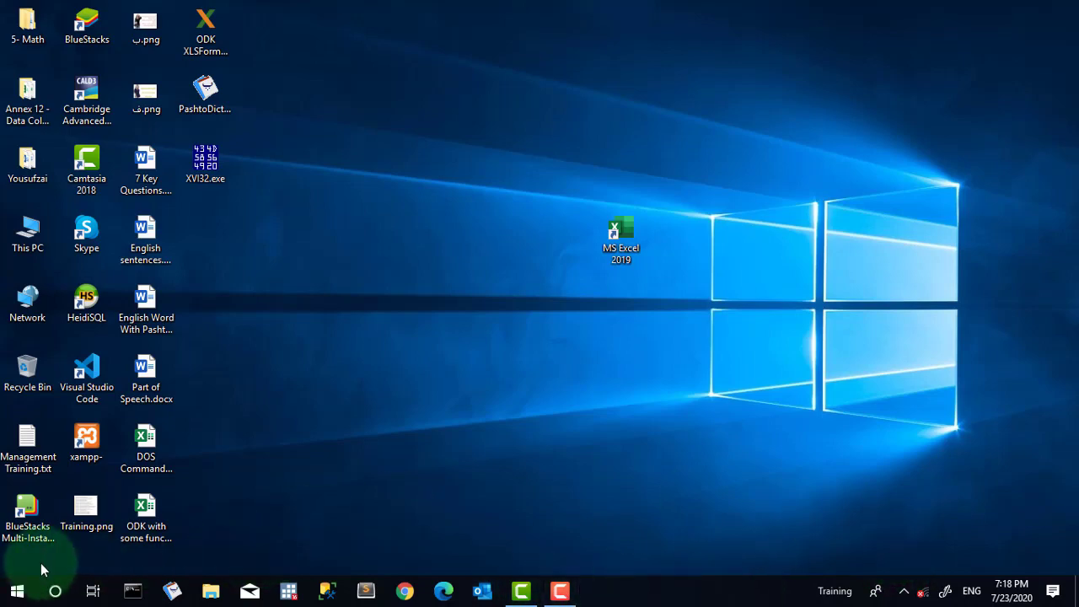
- Pin Excel to the taskbar via More > Pin to taskbar, launch it there, then close it
left_click(19, 595)
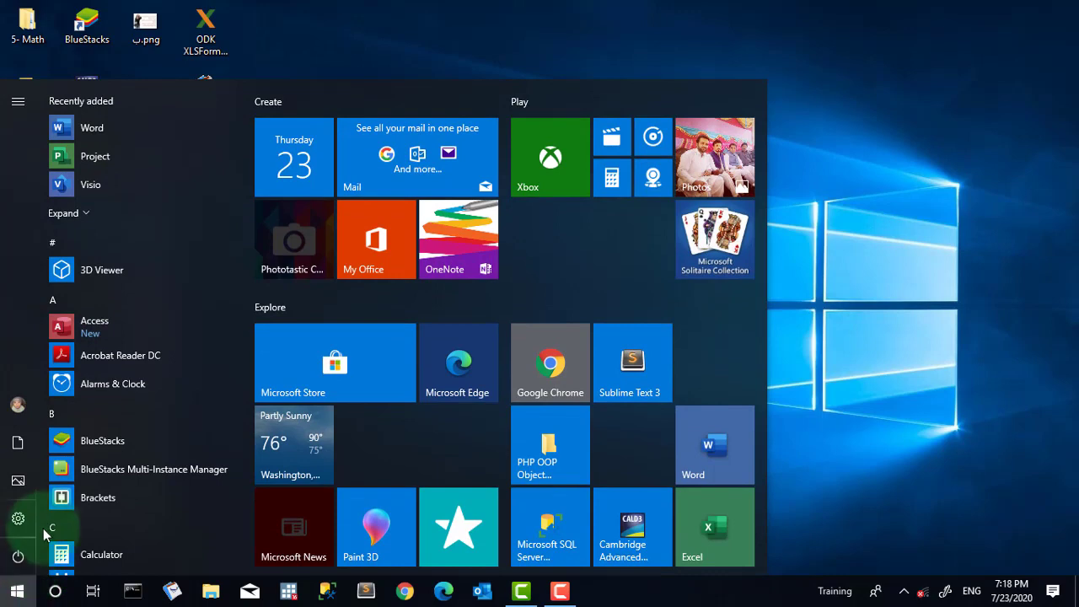
scroll(114, 414, "down", 3)
scroll(113, 409, "down", 2)
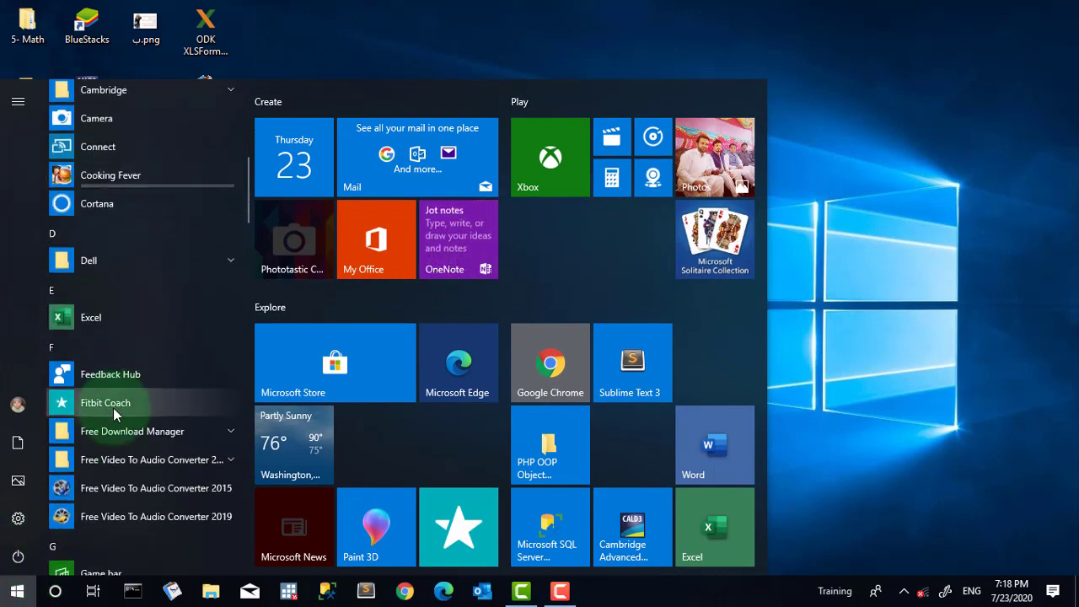
right_click(82, 318)
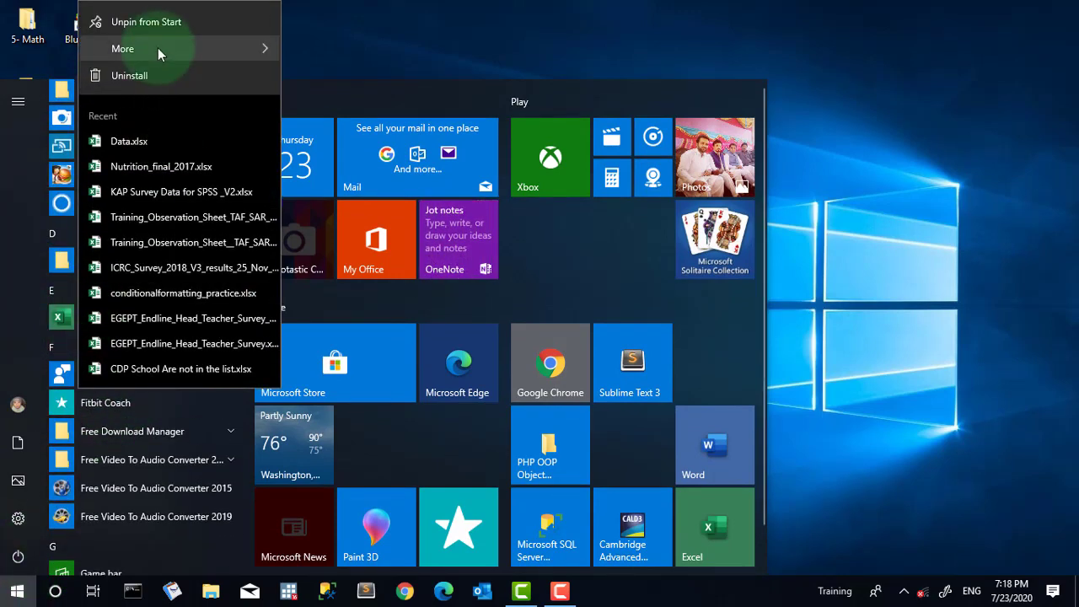
mouse_move(168, 48)
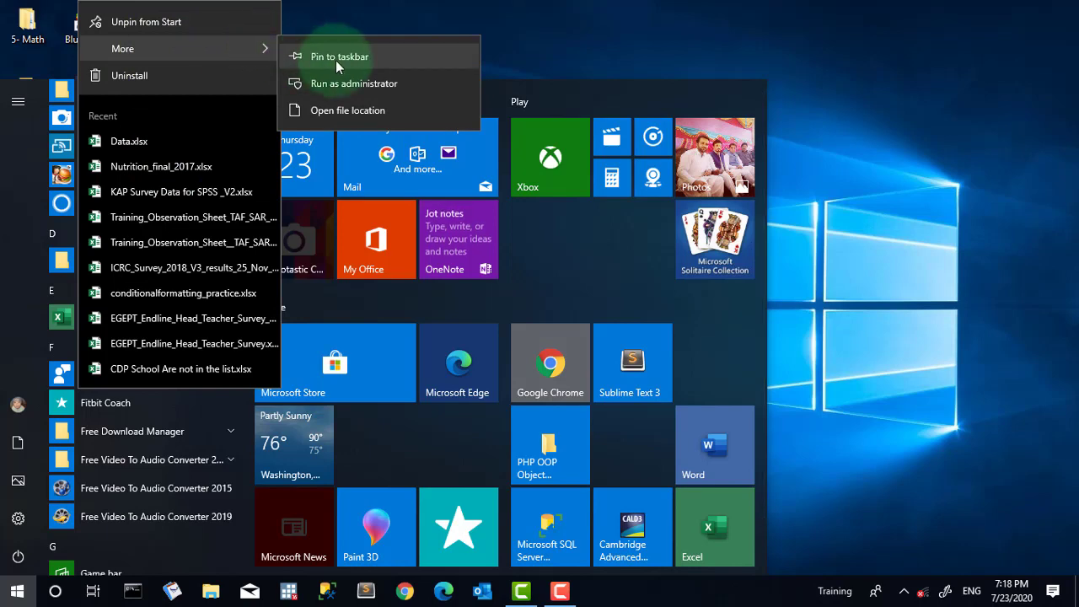
left_click(336, 60)
left_click(964, 279)
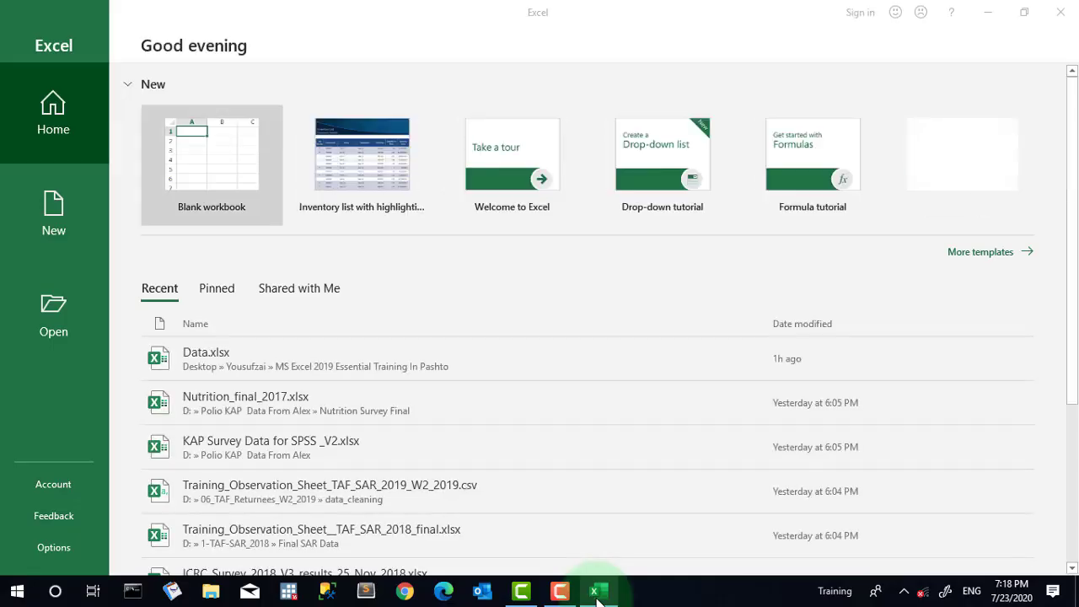
left_click(1060, 12)
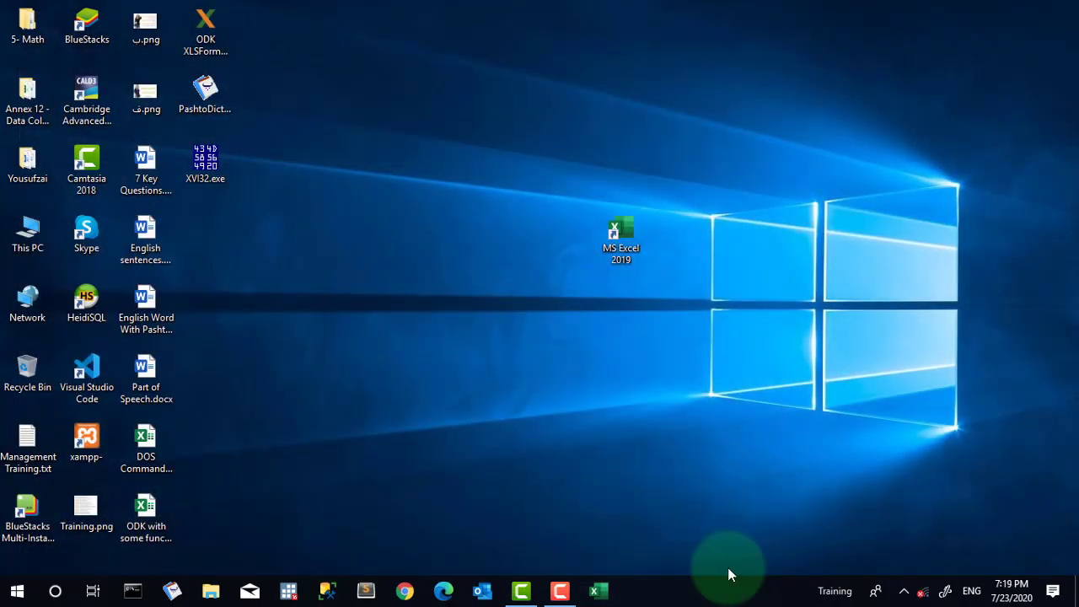
- Unpin the Excel tile from the Start menu
left_click(16, 590)
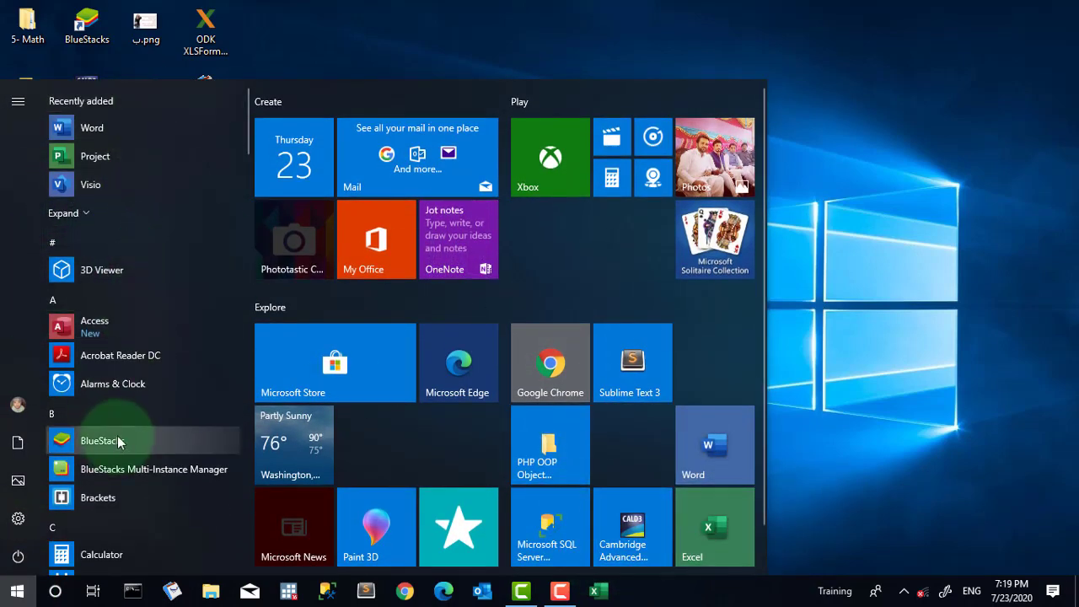
scroll(118, 435, "down", 5)
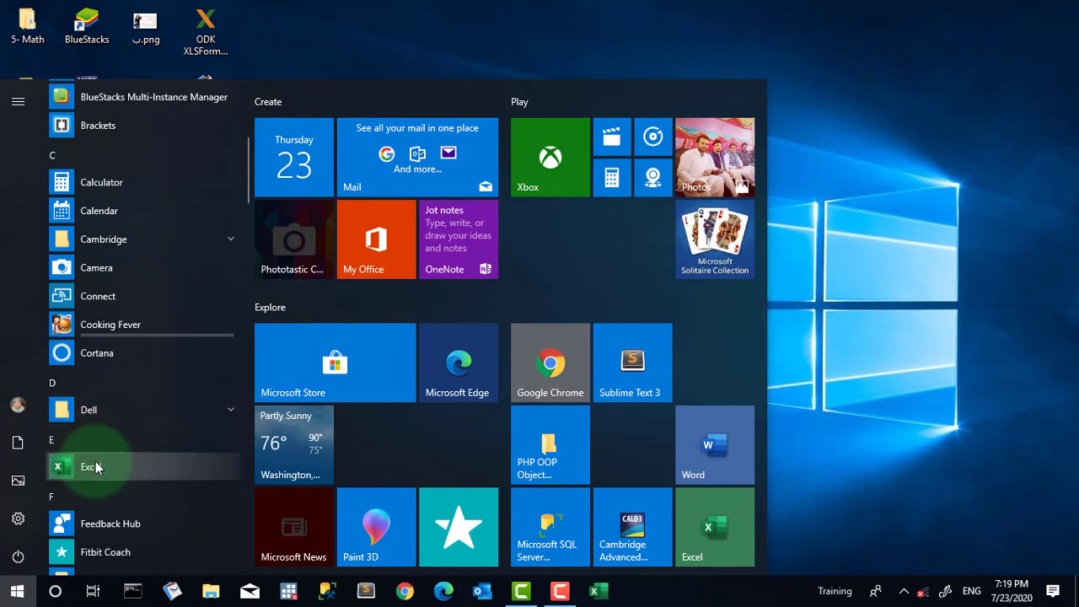
right_click(63, 467)
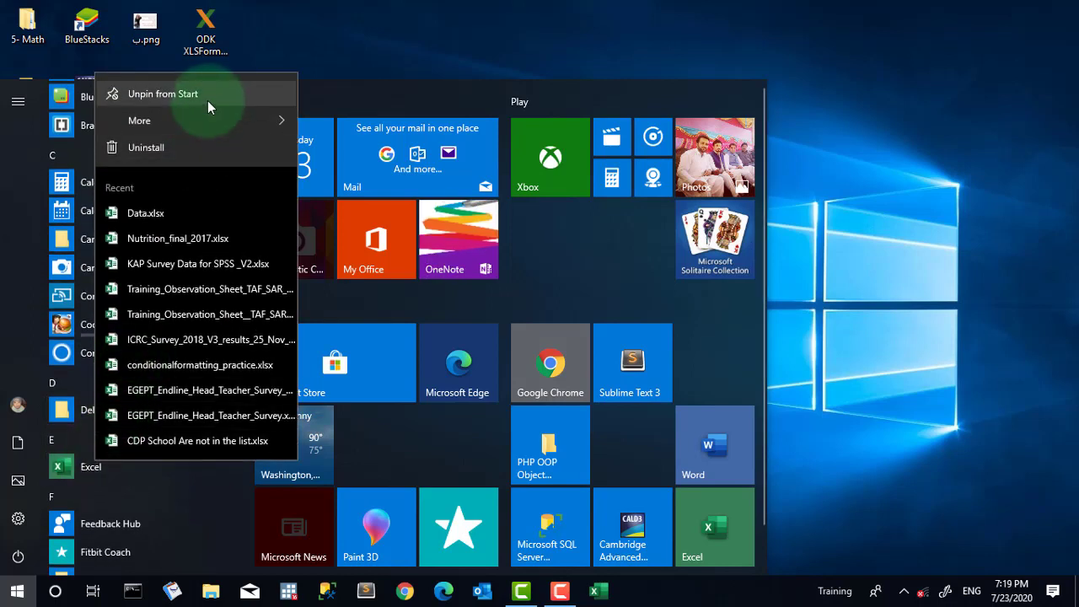
left_click(207, 98)
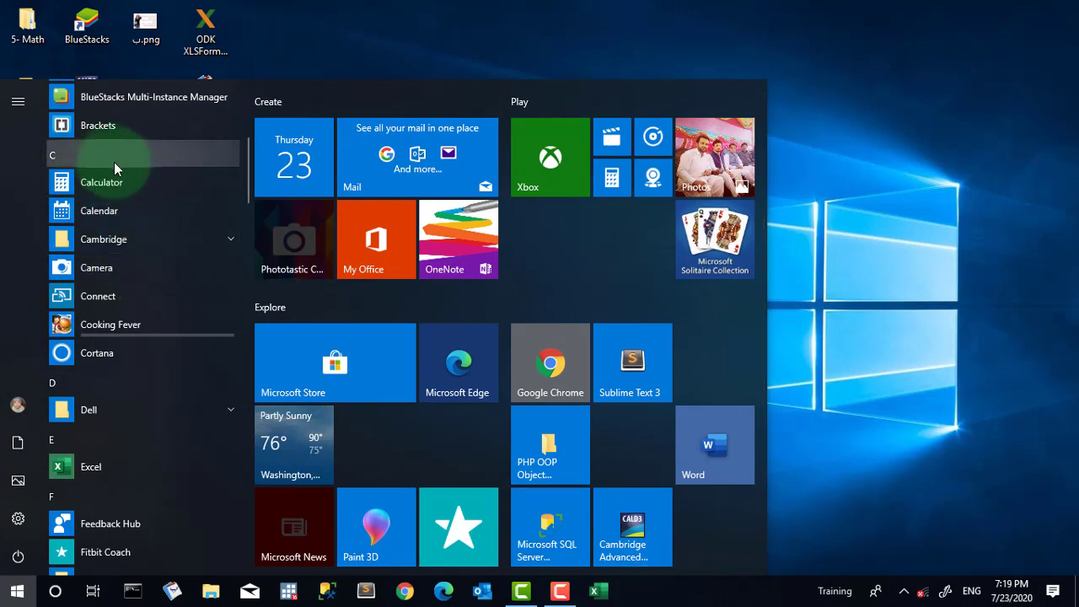
- Unpin Excel from the taskbar via More > Unpin from taskbar
right_click(89, 476)
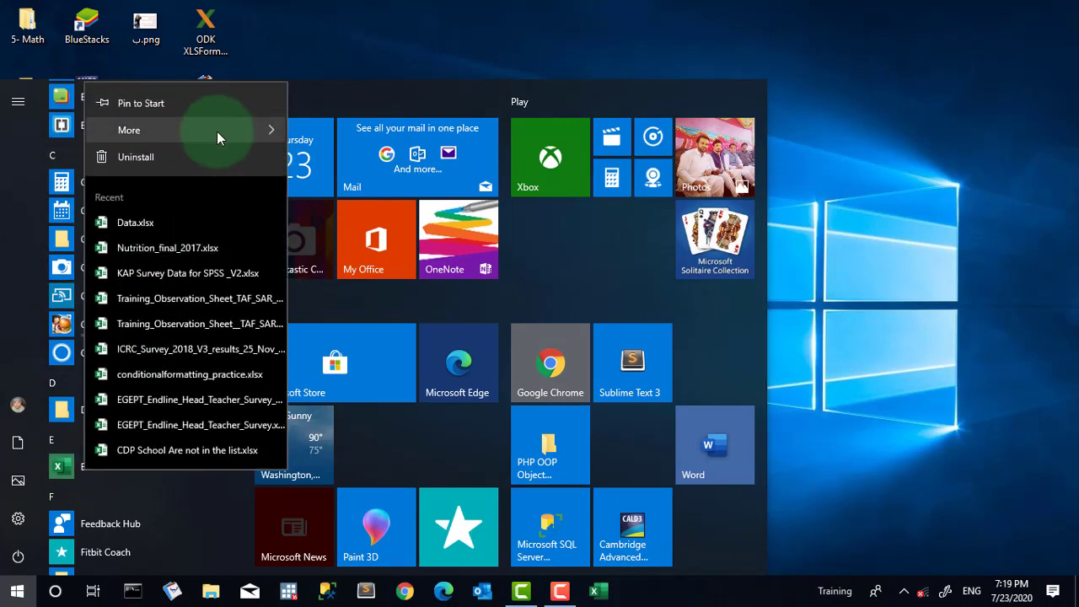
mouse_move(217, 130)
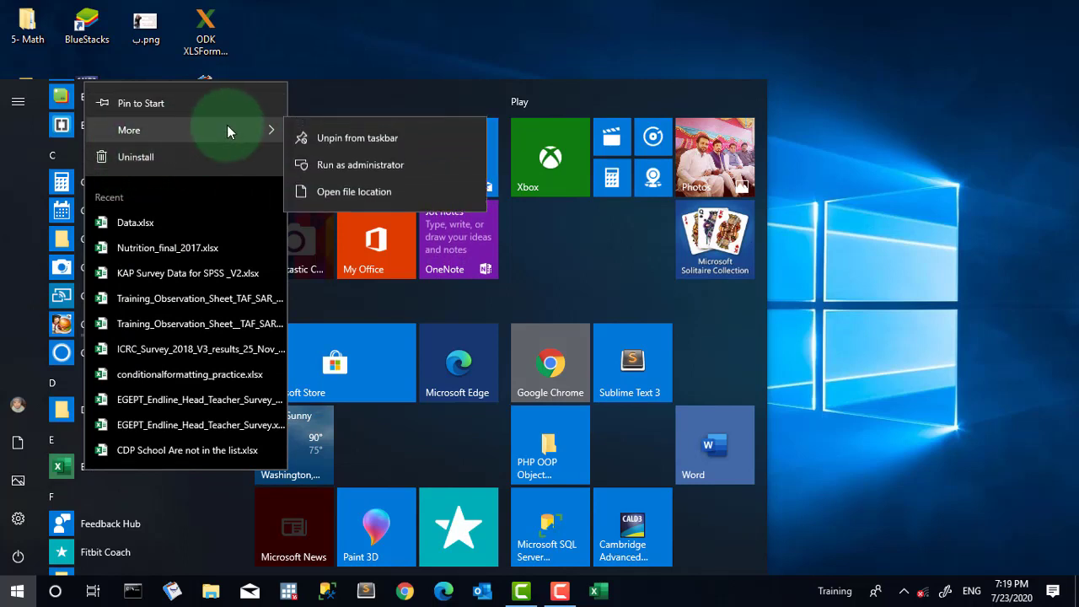
left_click(380, 149)
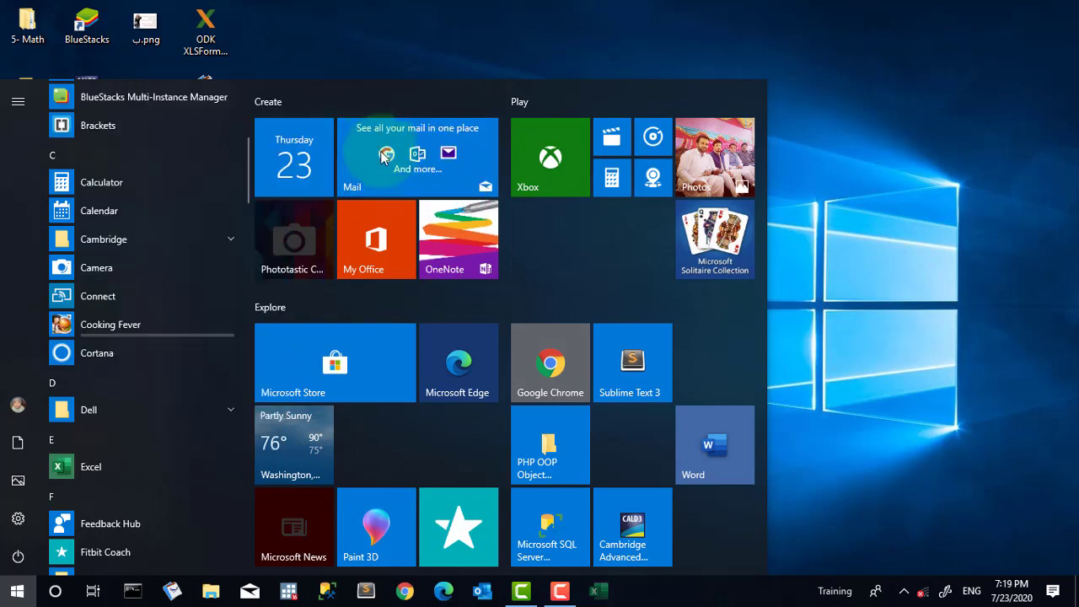
- Open the MS Excel 2019 shortcut's file location to view EXCEL.EXE in Office16, then close it
left_click(860, 246)
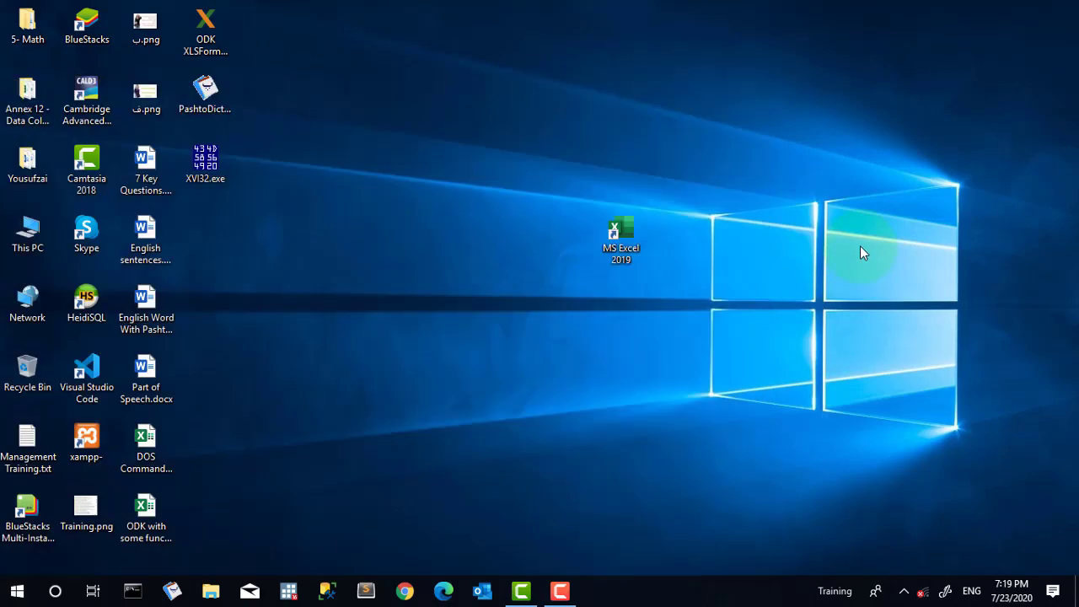
right_click(613, 244)
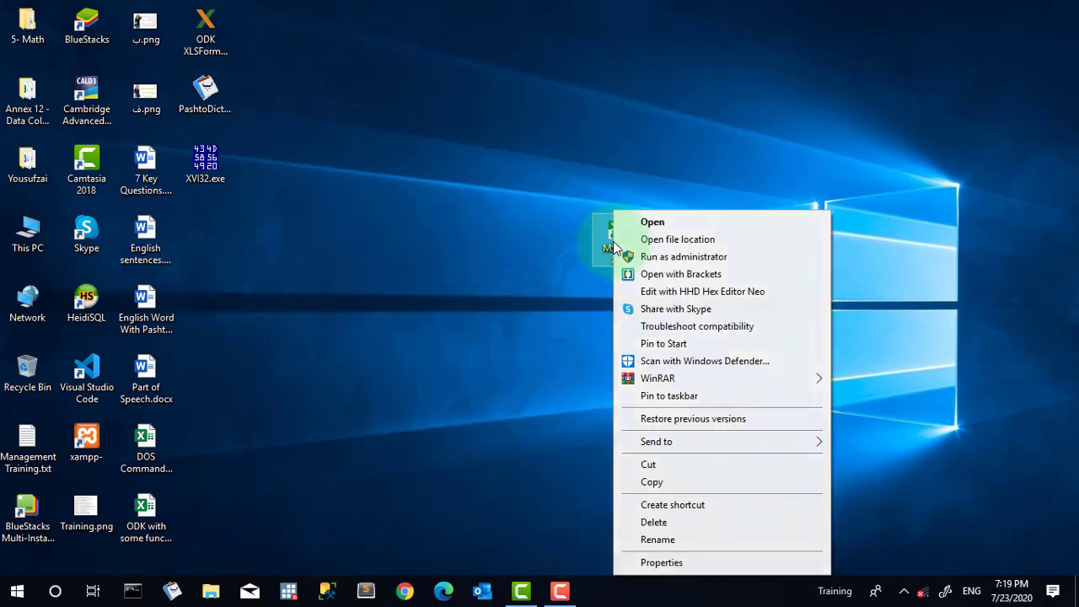
left_click(661, 562)
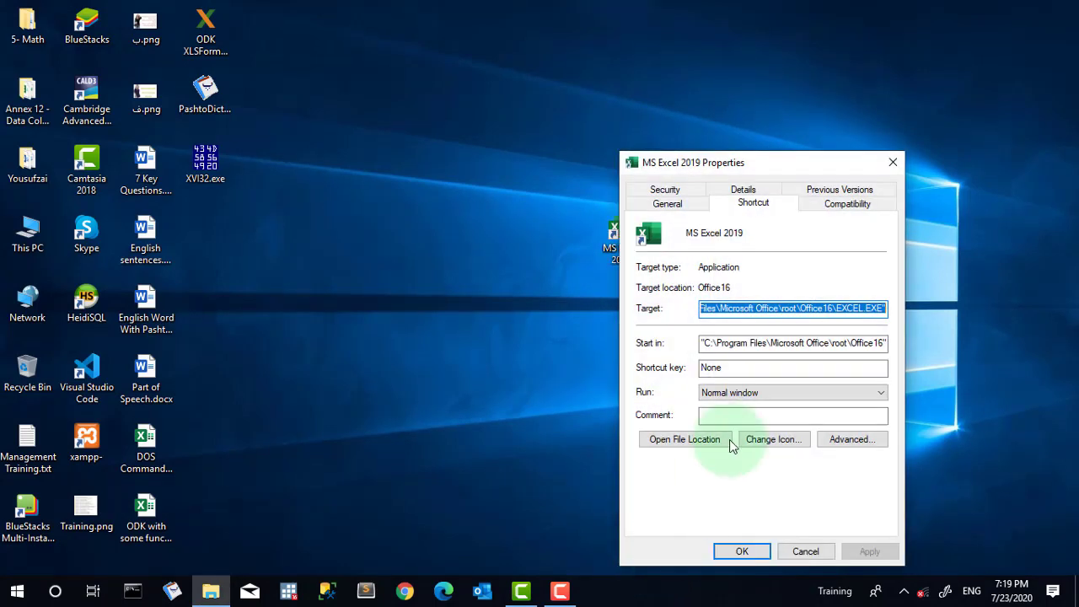
left_click(676, 442)
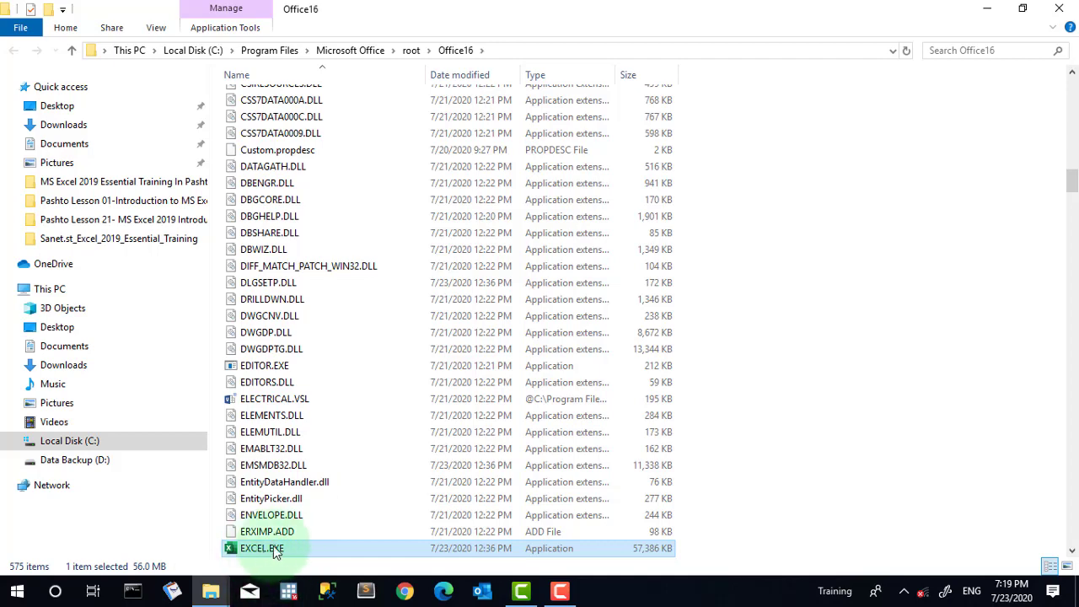
scroll(542, 352, "down", 2)
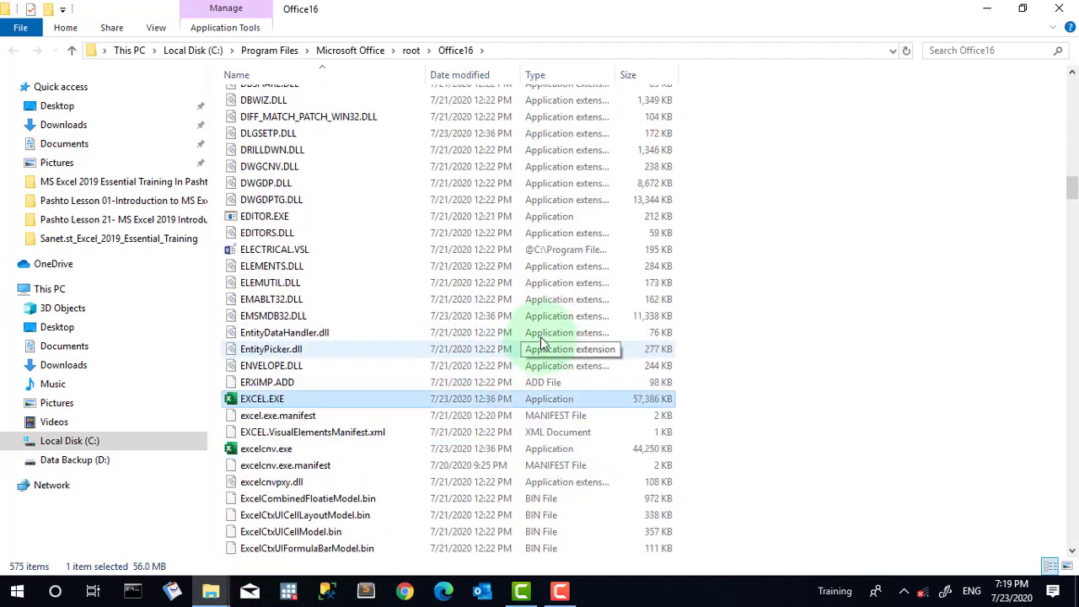
scroll(540, 342, "down", 3)
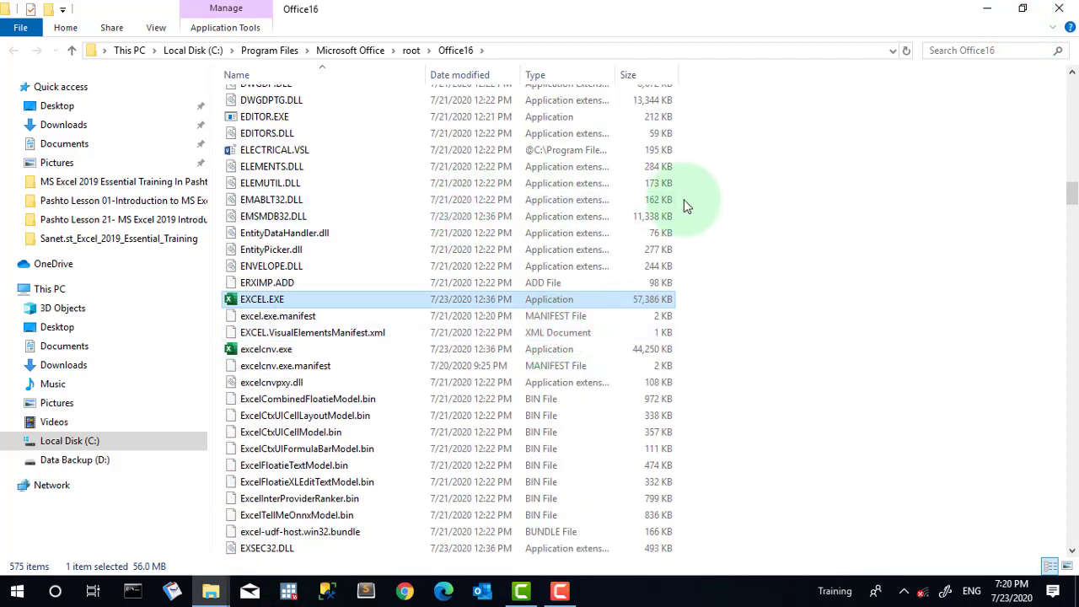
left_click(1073, 10)
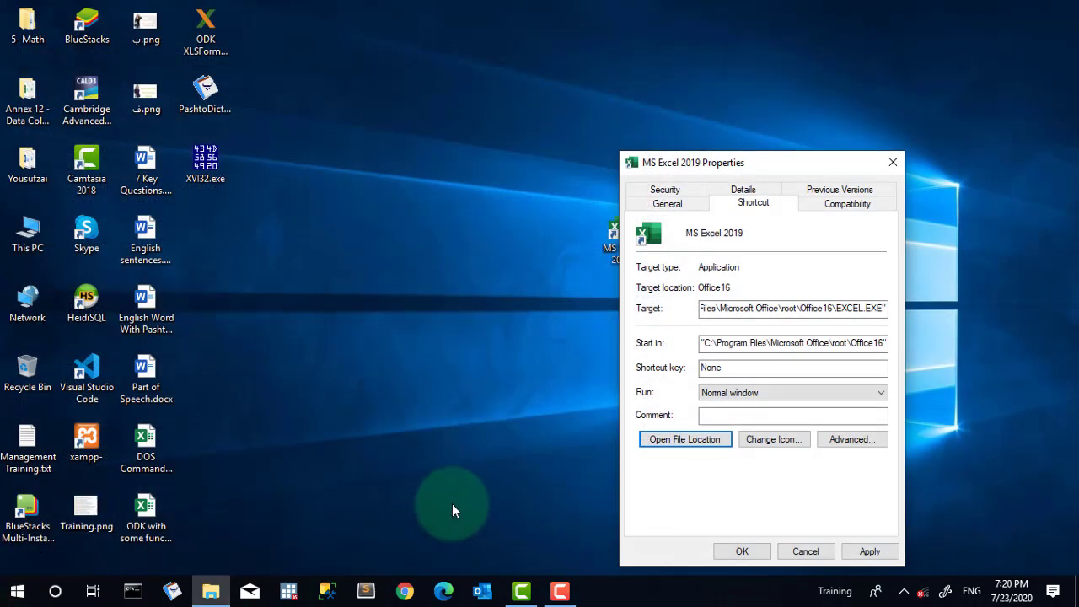
- Cancel the shortcut properties, re-pin Excel to the taskbar, and launch it from that pin
left_click(806, 552)
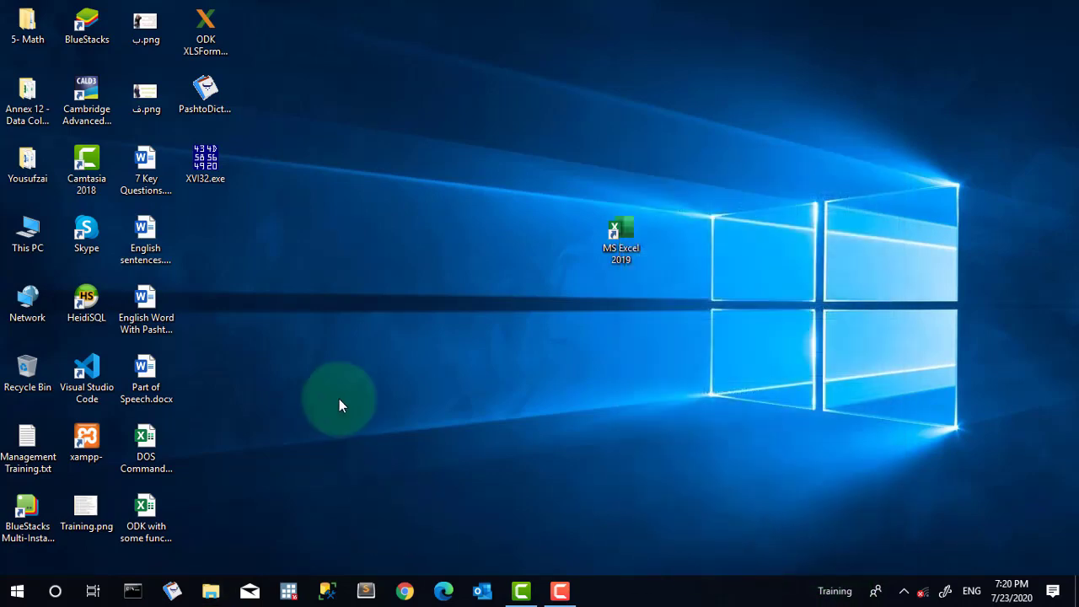
left_click(17, 594)
scroll(84, 430, "down", 3)
scroll(110, 442, "down", 3)
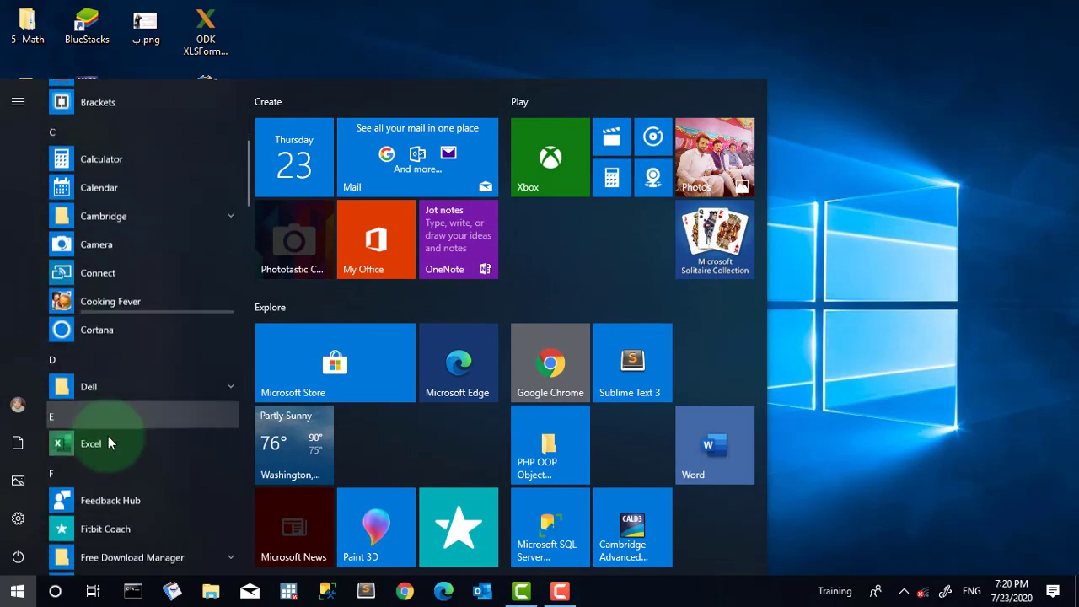
scroll(110, 442, "down", 3)
right_click(81, 312)
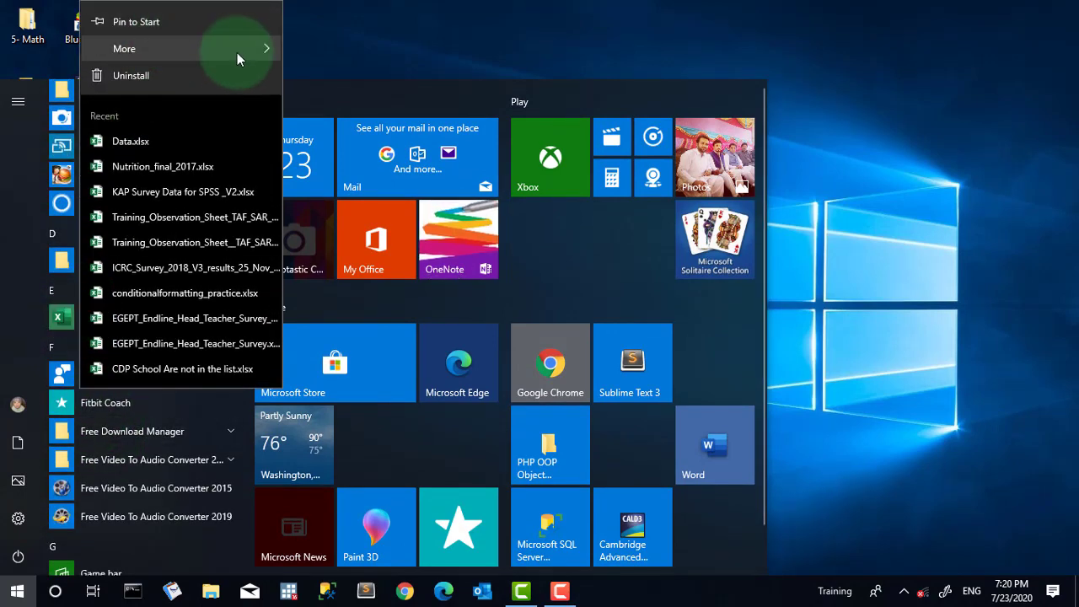
mouse_move(237, 49)
left_click(361, 57)
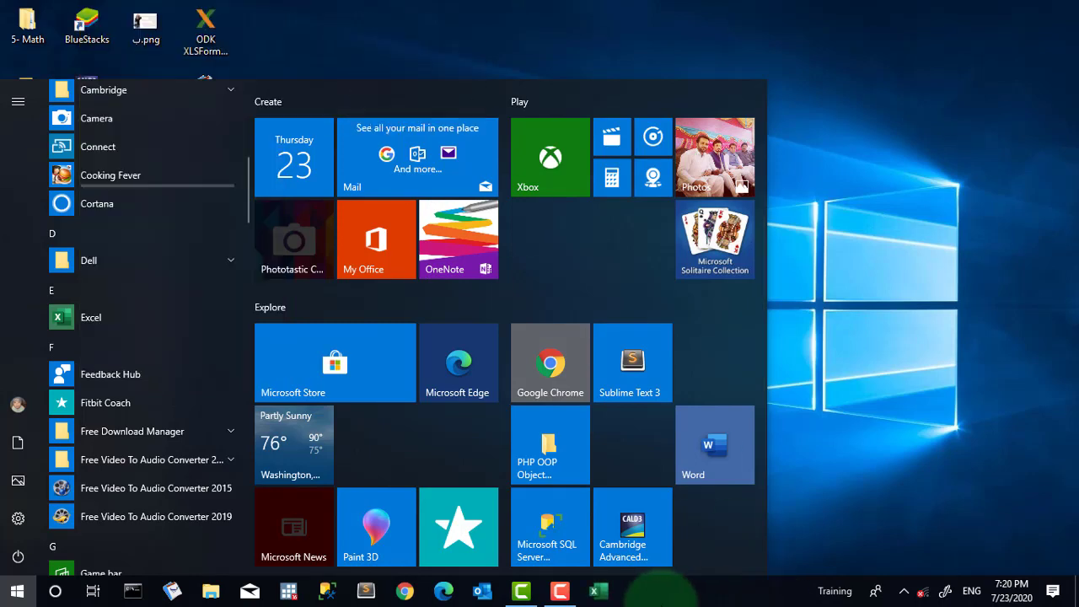
left_click(595, 594)
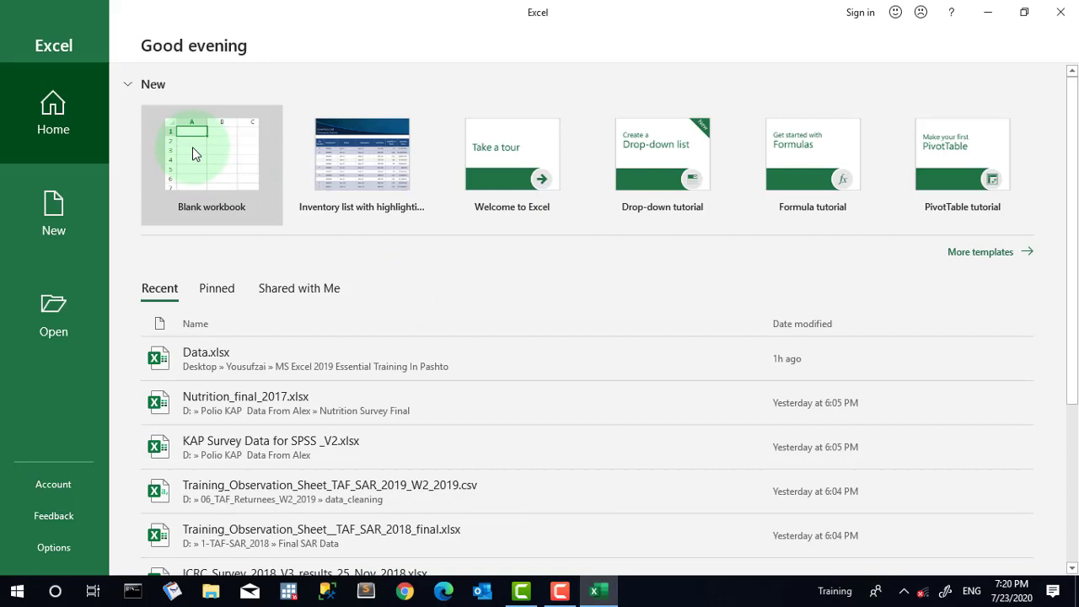
- Open a blank Book1 workbook, cancel the accidental function entry, then minimize and restore Excel
left_click(195, 150)
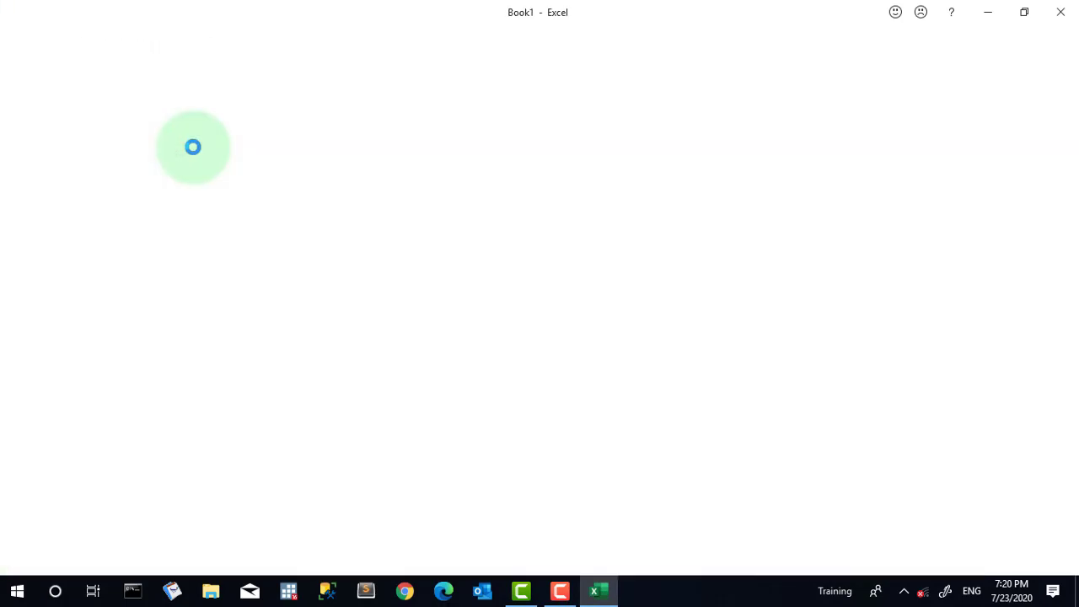
left_click(198, 143)
left_click(693, 430)
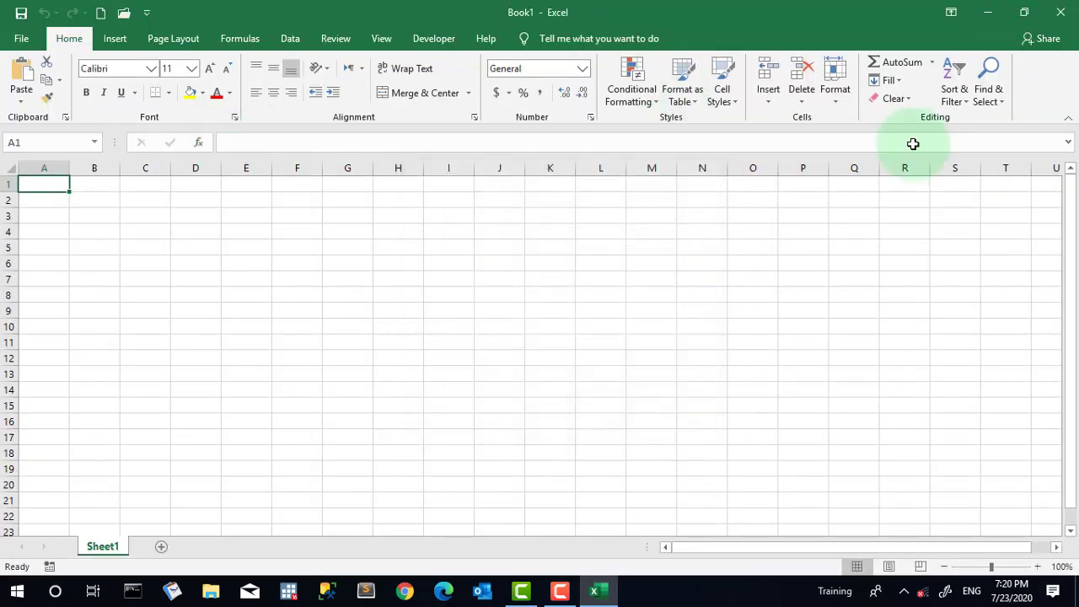
left_click(990, 13)
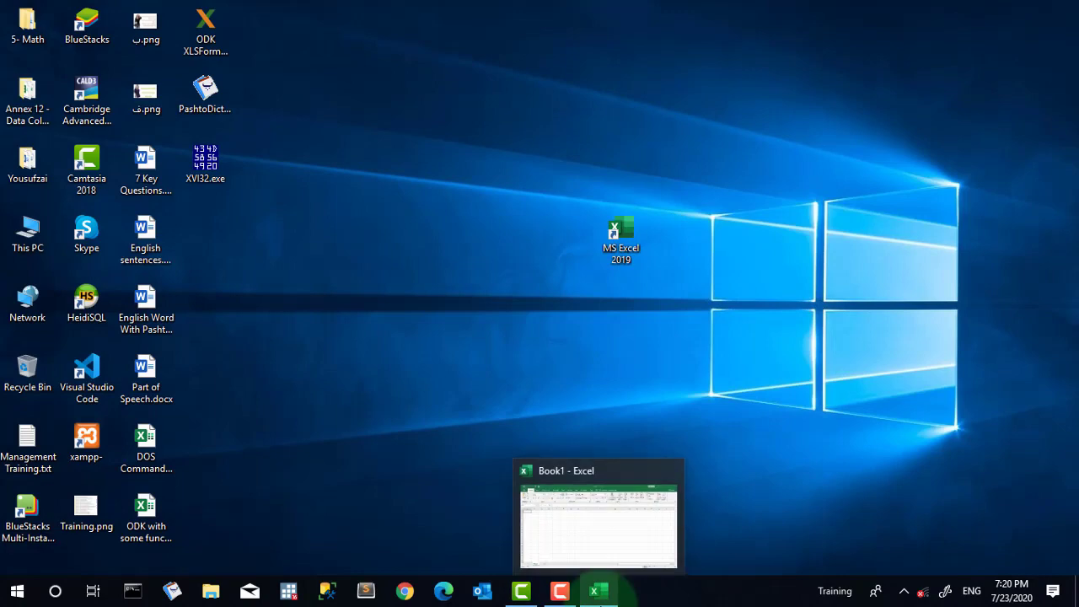
left_click(598, 591)
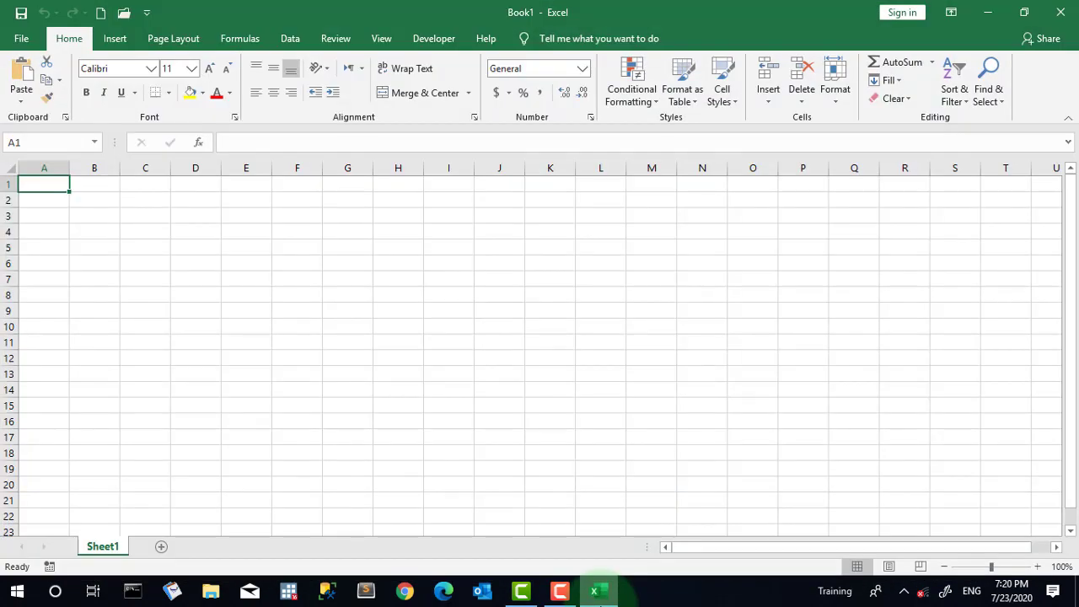
- Restore down the Excel window, move and resize it by its edges, then maximize it again
left_click(1024, 13)
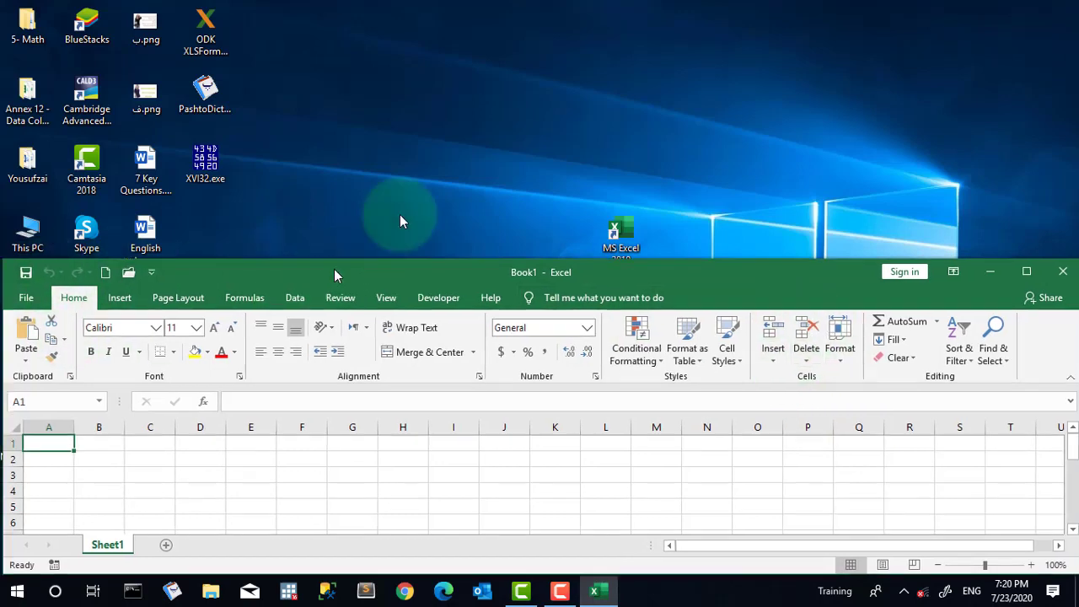
left_click_drag(316, 273, 385, 136)
left_click(92, 161)
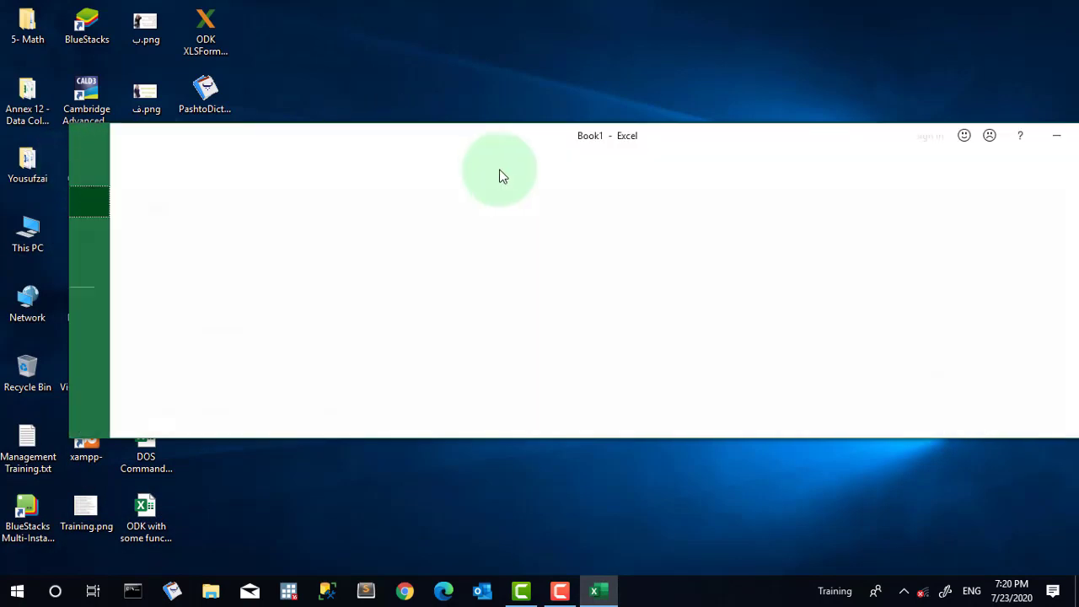
left_click(100, 169)
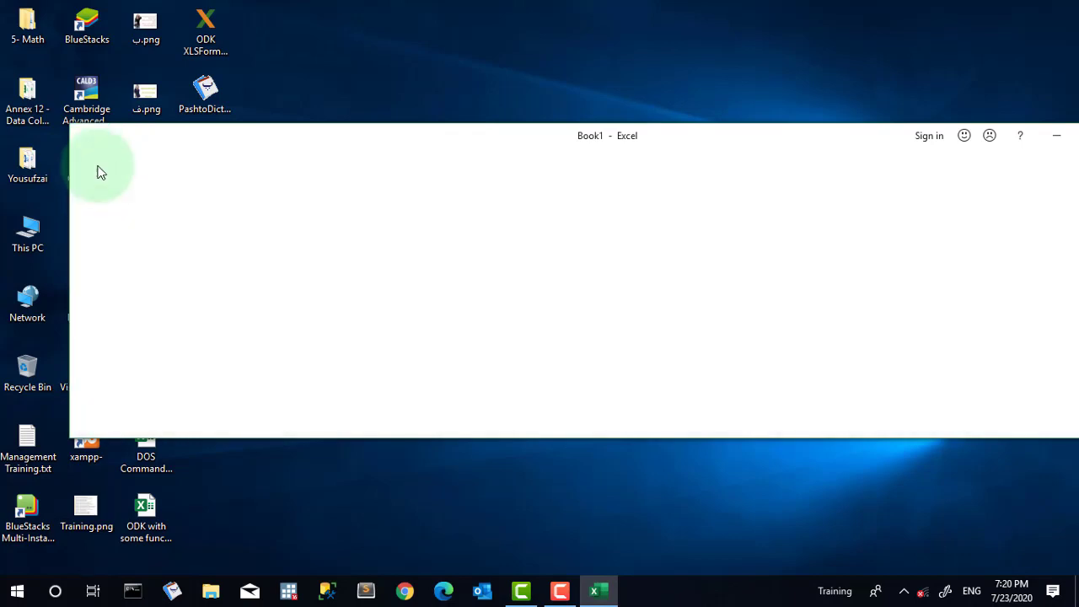
left_click_drag(69, 227, 475, 227)
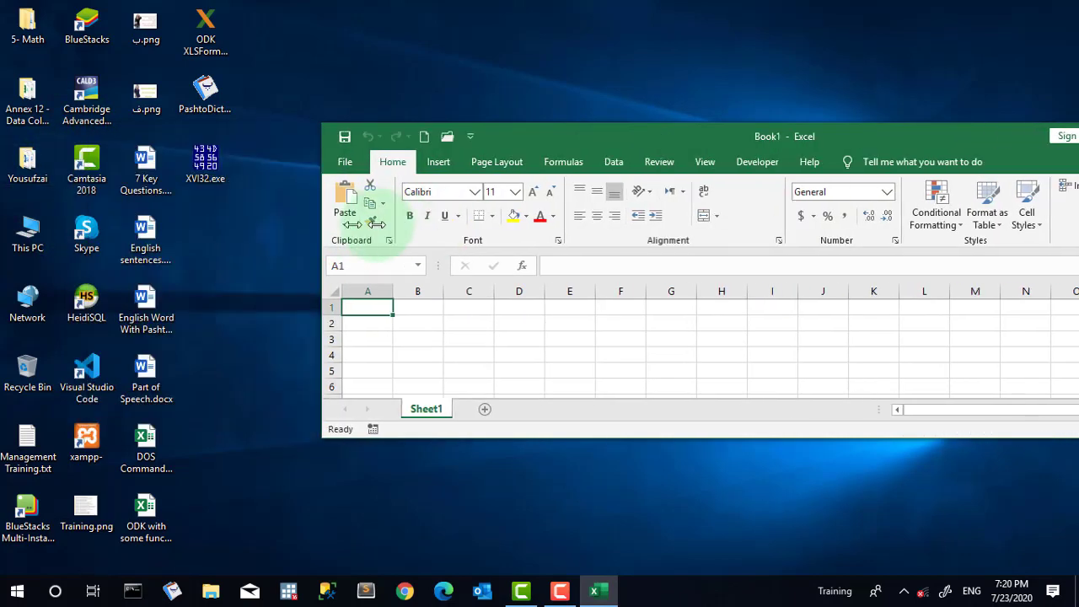
left_click_drag(600, 139, 284, 124)
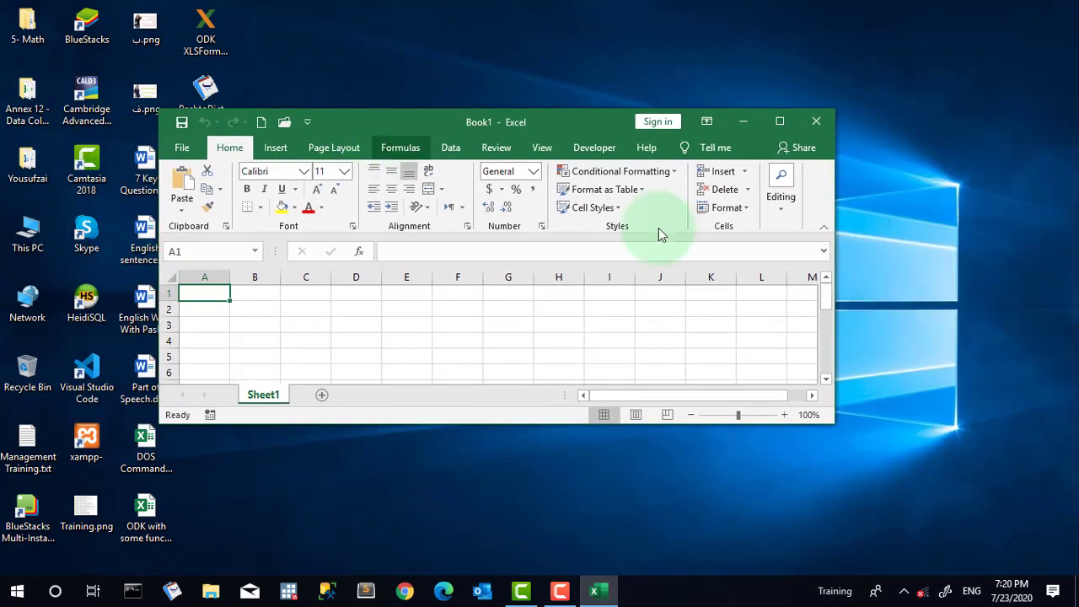
mouse_move(830, 424)
left_mouse_down()
mouse_move(534, 392)
mouse_move(1050, 555)
left_mouse_up()
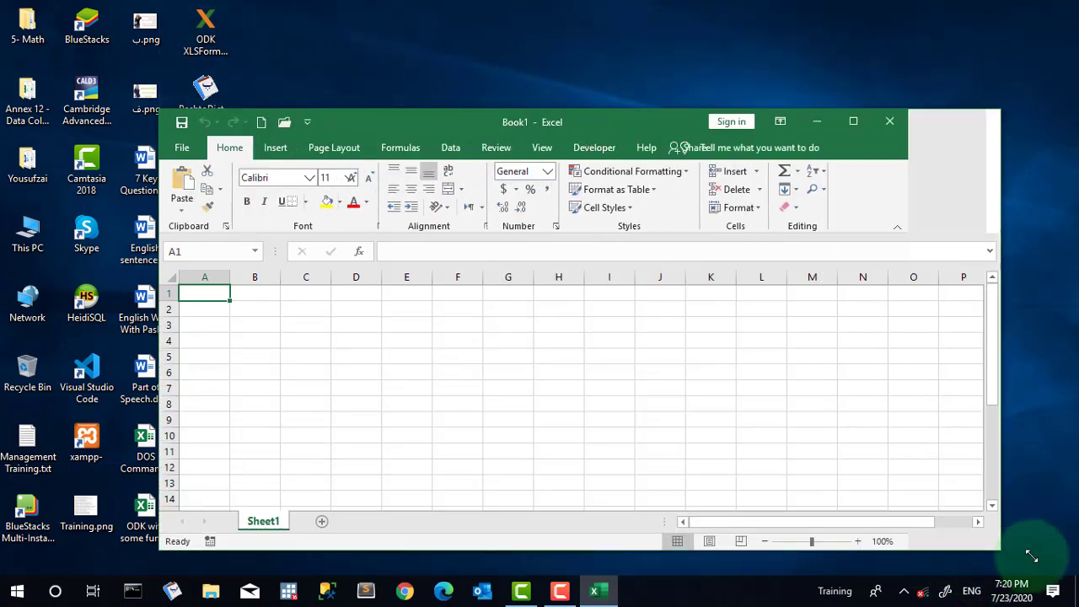
left_click(996, 122)
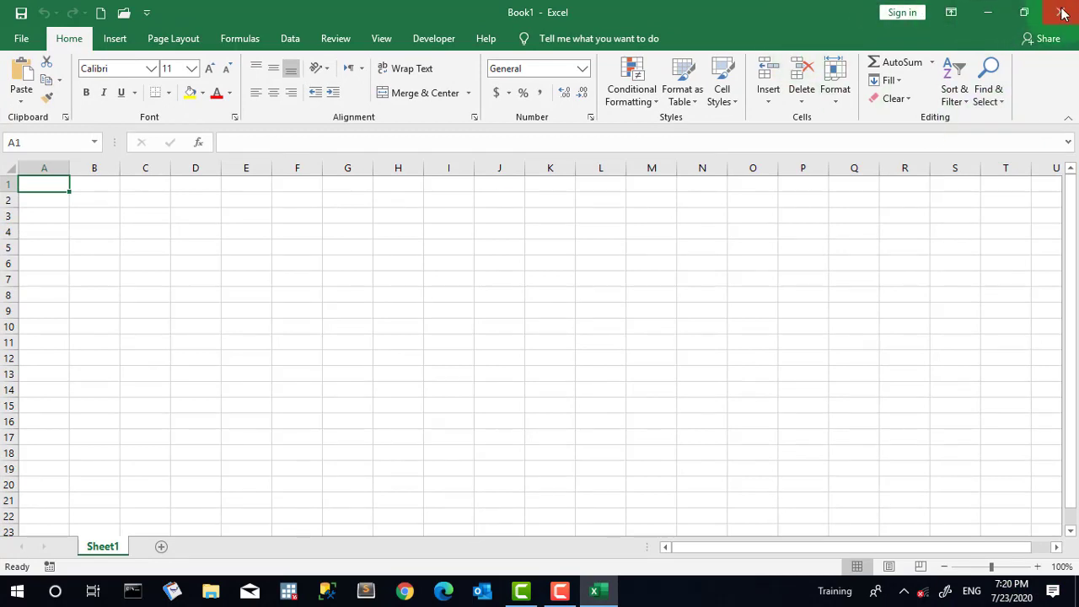
- Minimize Excel to the taskbar, bring it back, and close the Book1 window
left_click(986, 17)
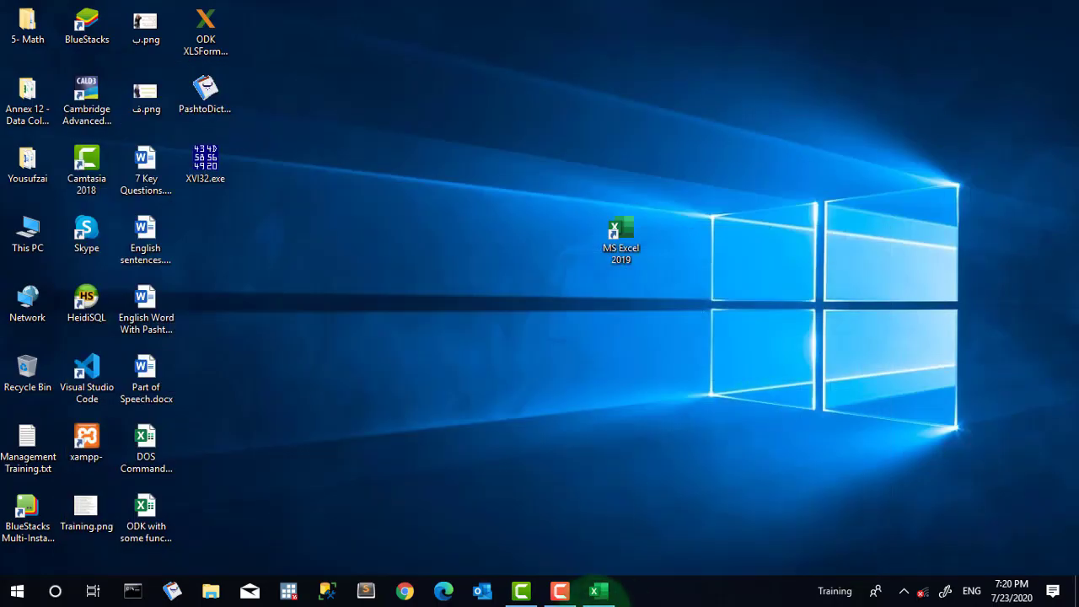
mouse_move(595, 593)
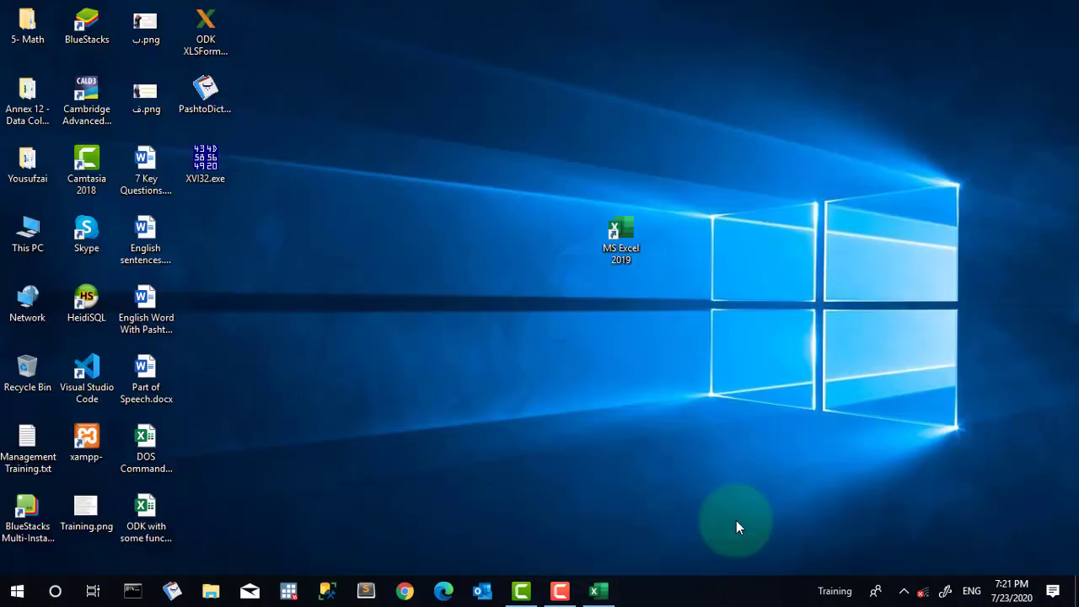
left_click(597, 590)
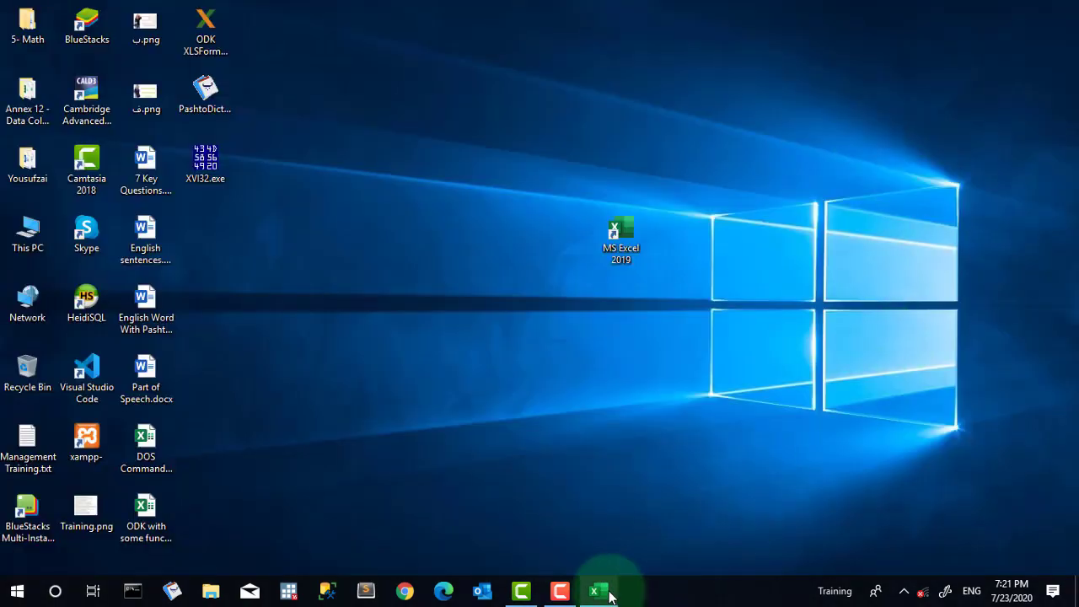
left_click(1060, 18)
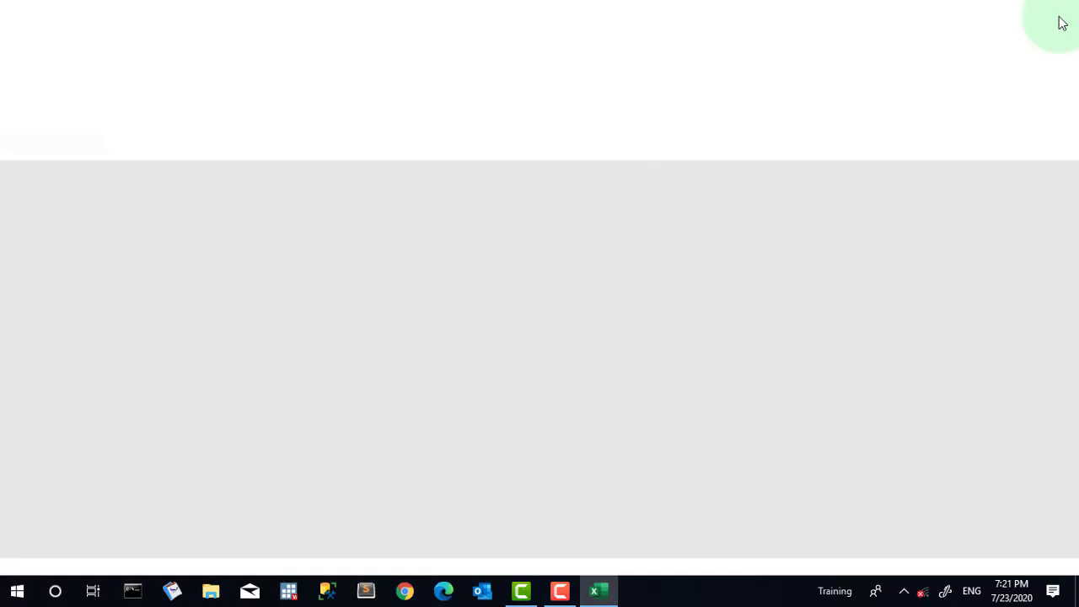
- Relaunch Excel from the pinned taskbar icon, close its Start screen, and launch it once more
left_click(602, 581)
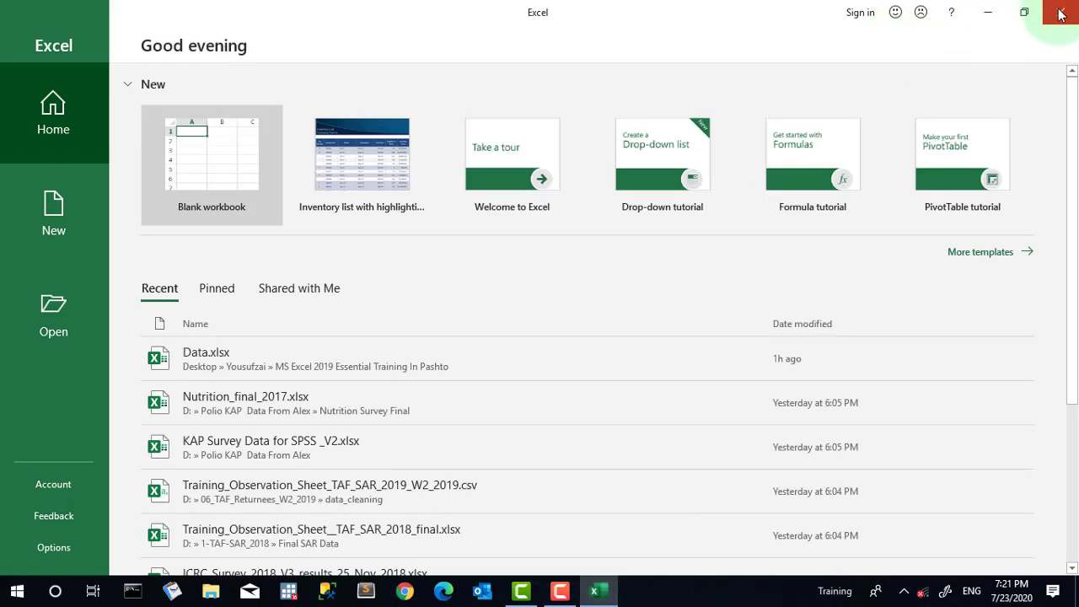
left_click(1060, 14)
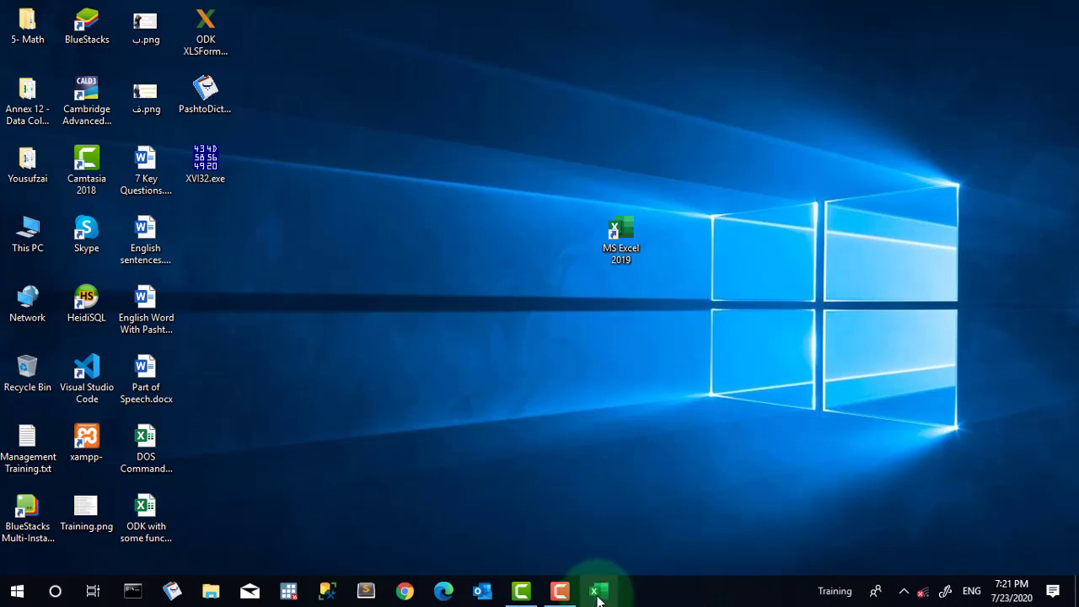
left_click(597, 592)
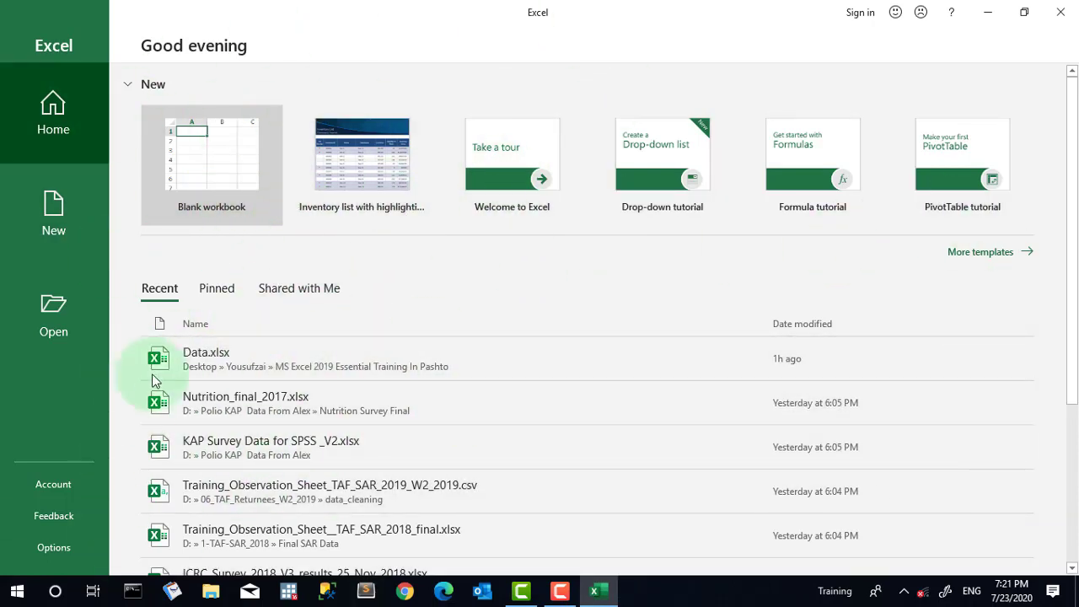
- From a blank workbook, uncheck 'Show the Start screen when this application starts' in Excel Options, then close Excel
left_click(228, 179)
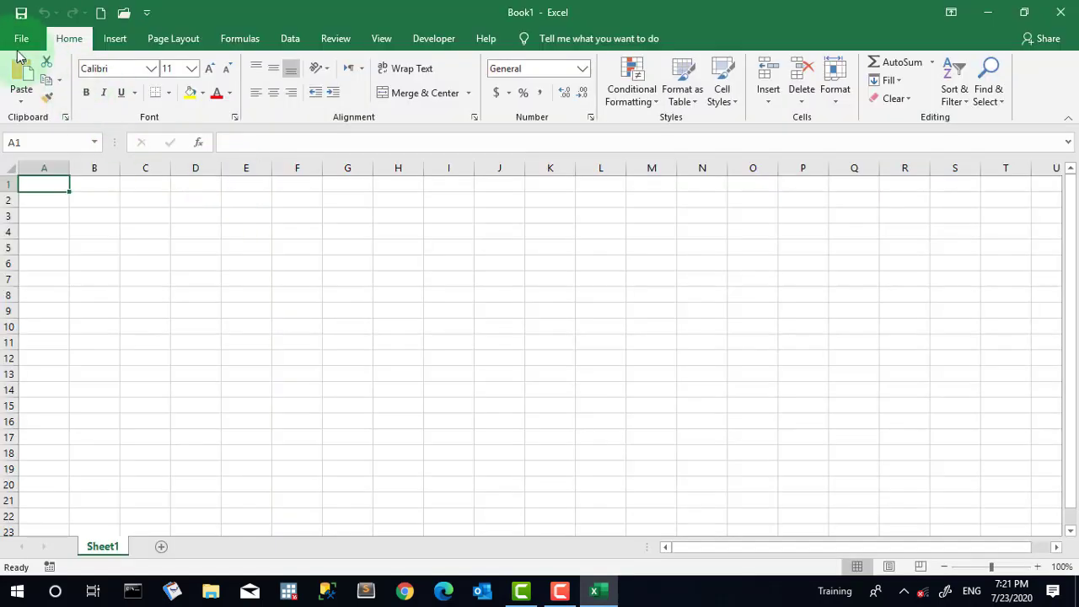
left_click(21, 42)
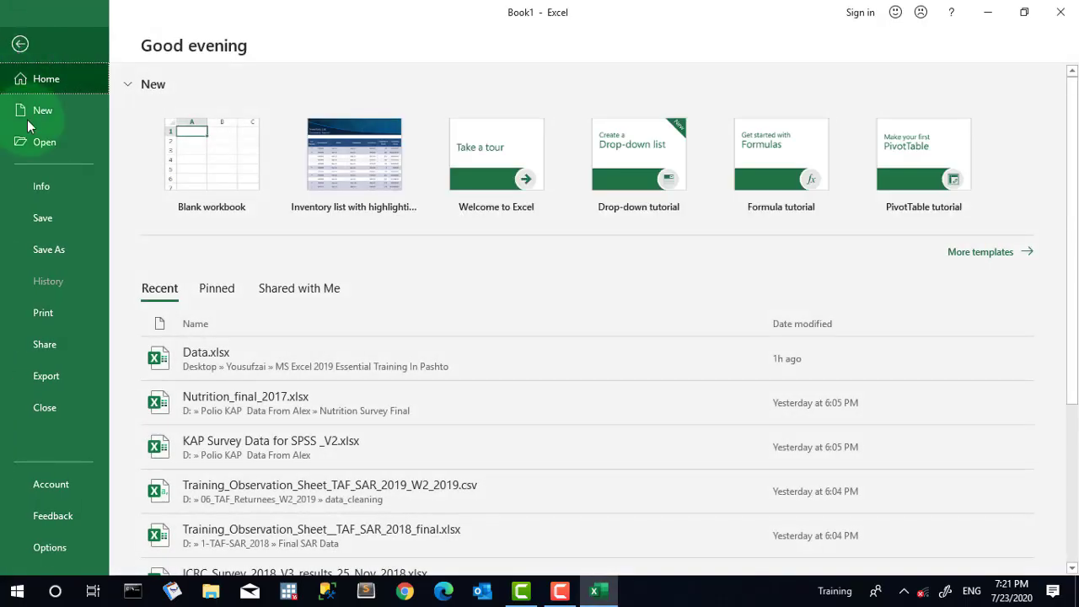
left_click(58, 548)
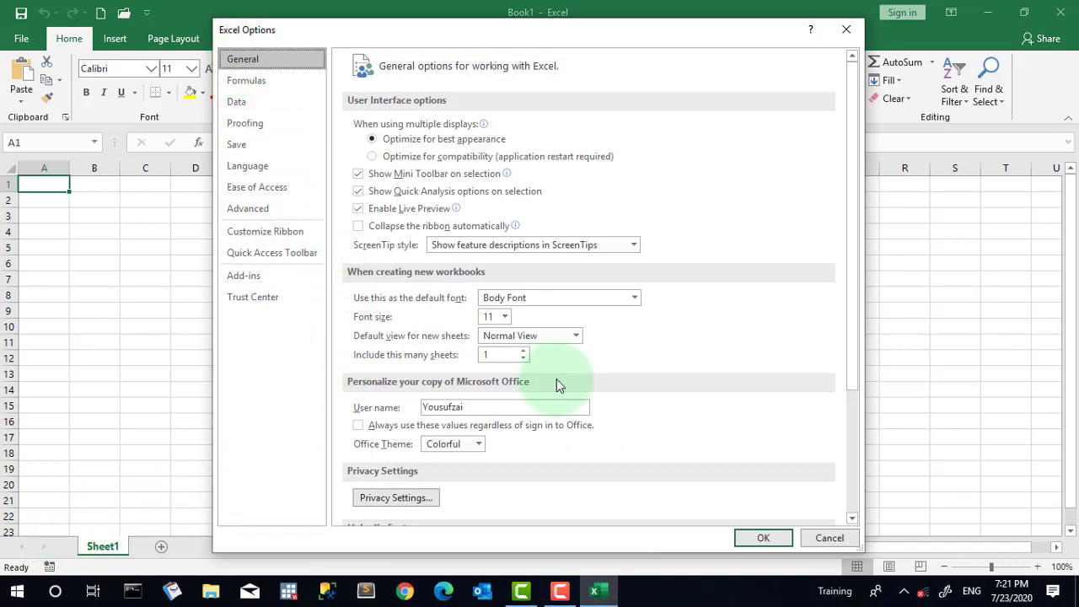
scroll(557, 376, "down", 3)
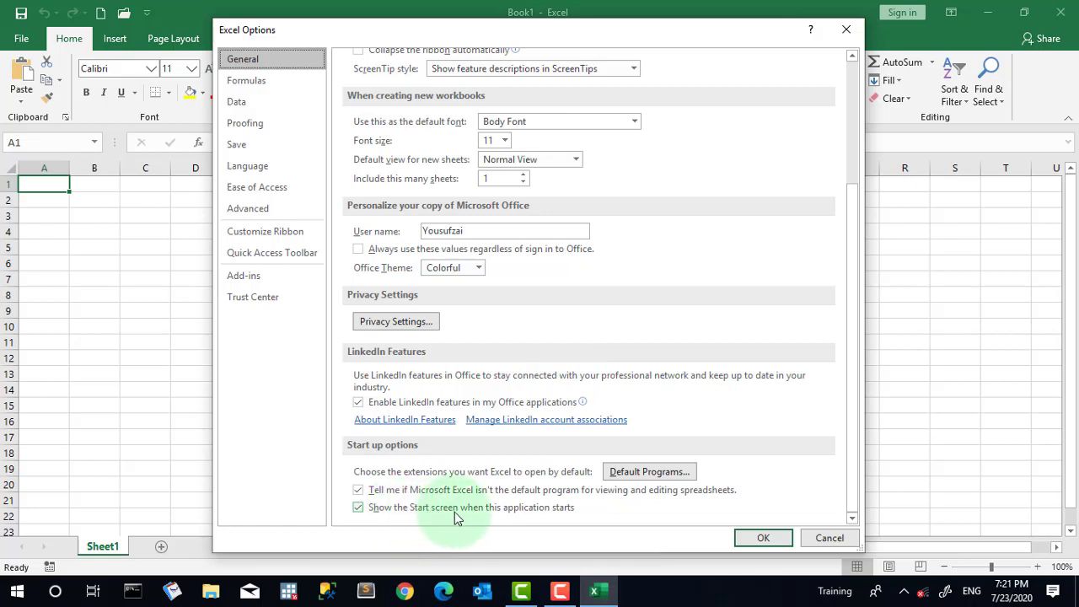
left_click(360, 511)
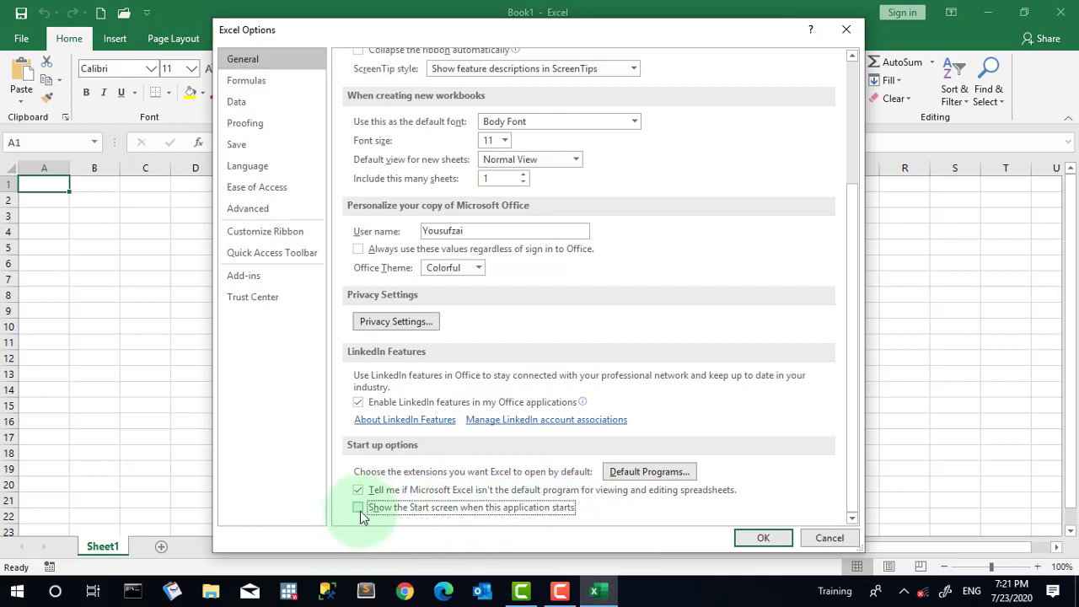
left_click(762, 538)
left_click(1062, 10)
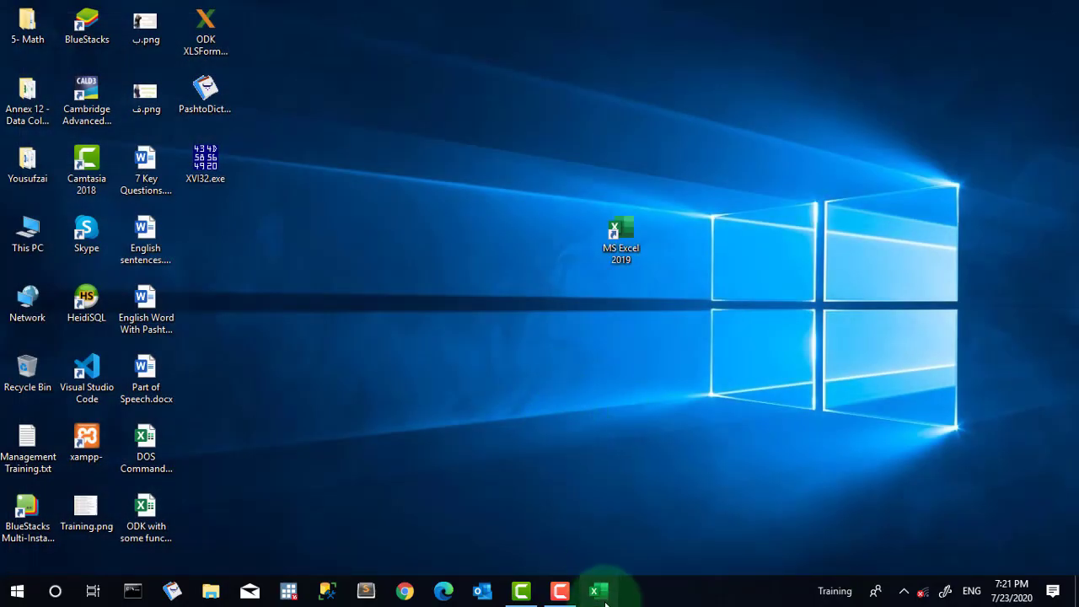
- Relaunch Excel from the taskbar to confirm it opens directly into Book1, close it, and relaunch
left_click(603, 595)
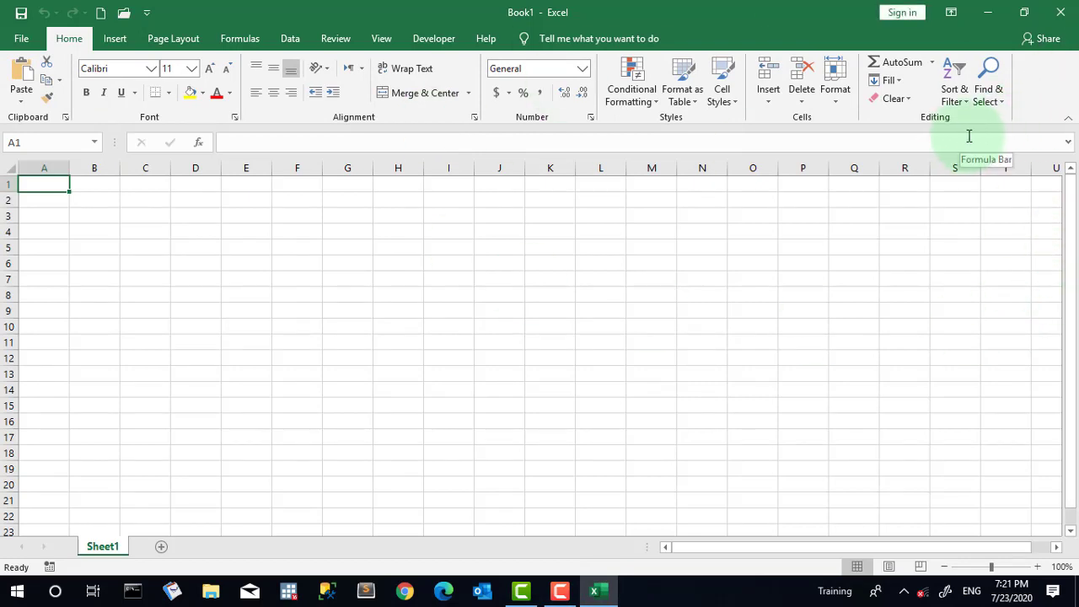
left_click(1063, 12)
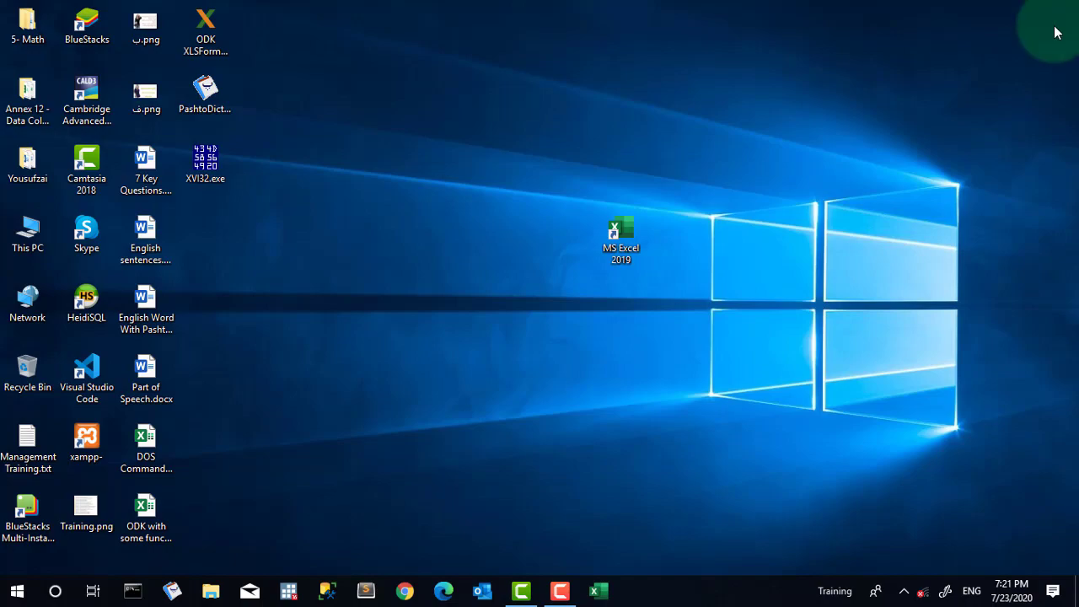
left_click(601, 593)
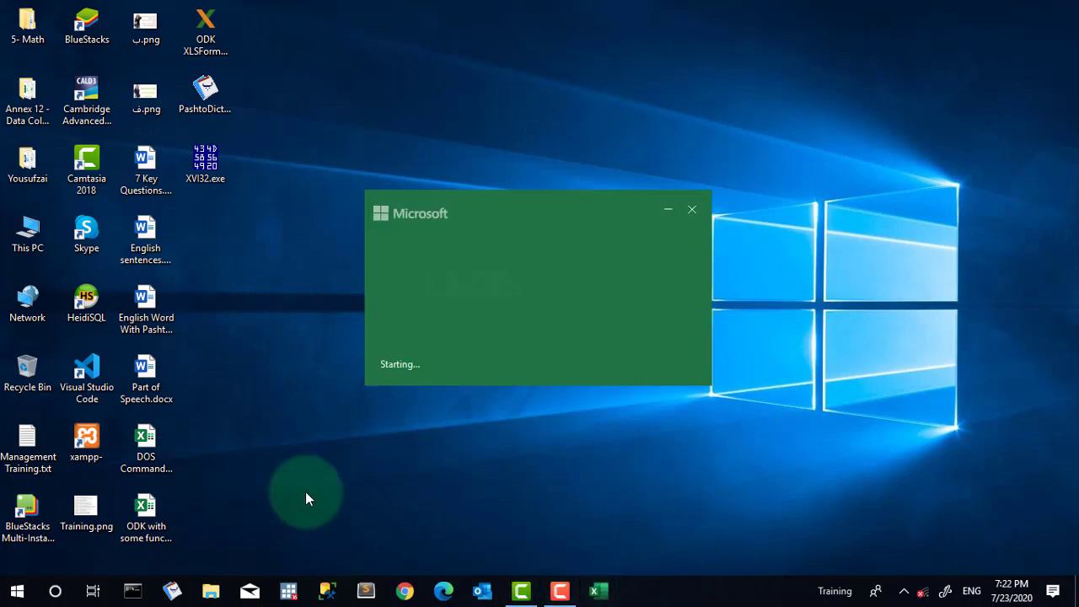
- Re-check 'Show the Start screen when this application starts' in Excel Options, confirm, and close Excel
left_click(21, 39)
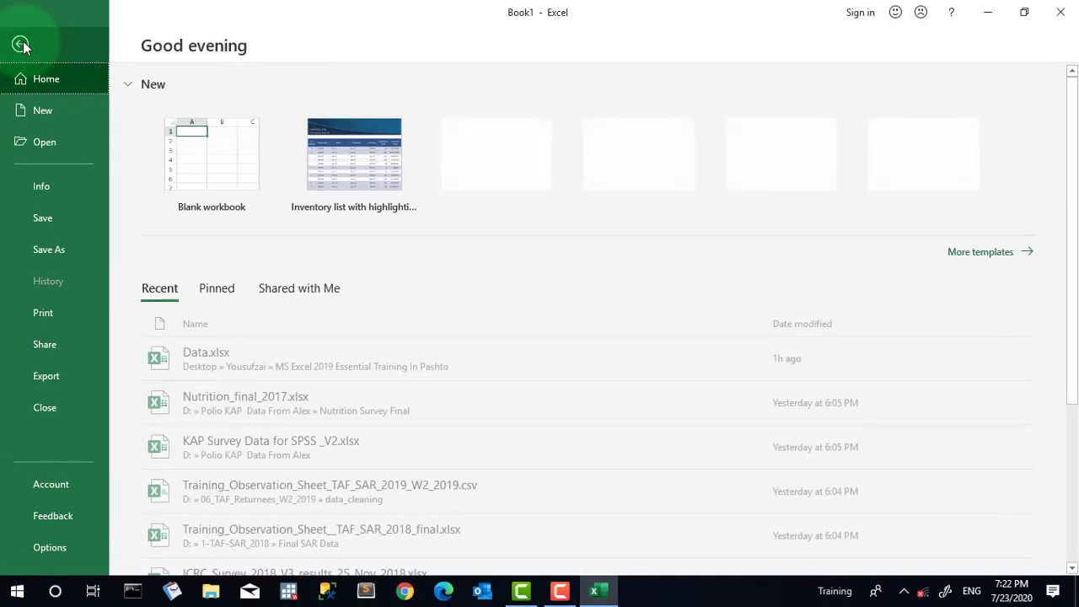
left_click(59, 554)
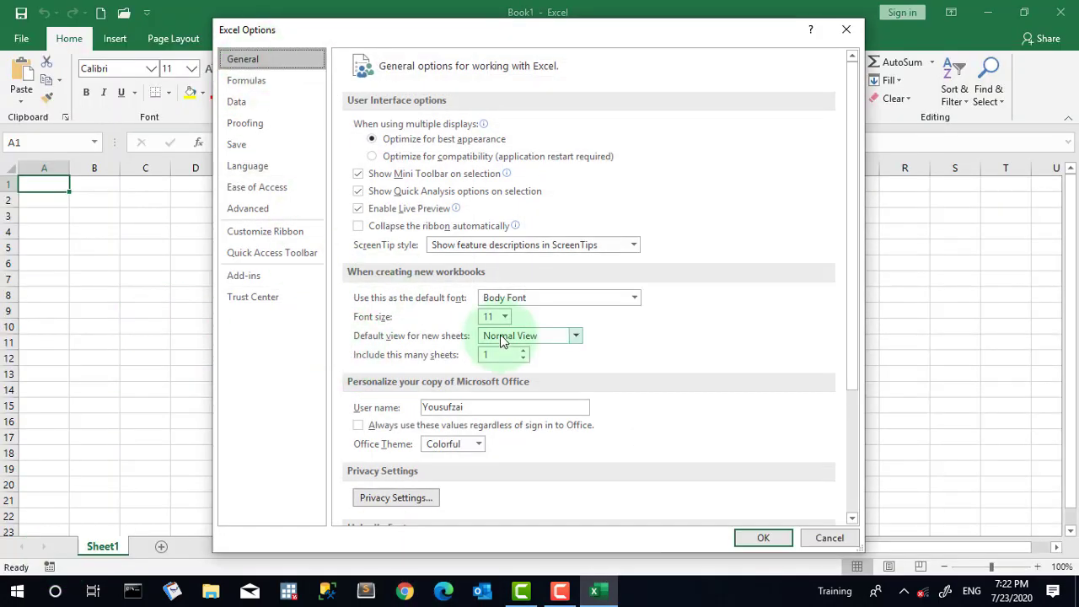
scroll(501, 337, "down", 3)
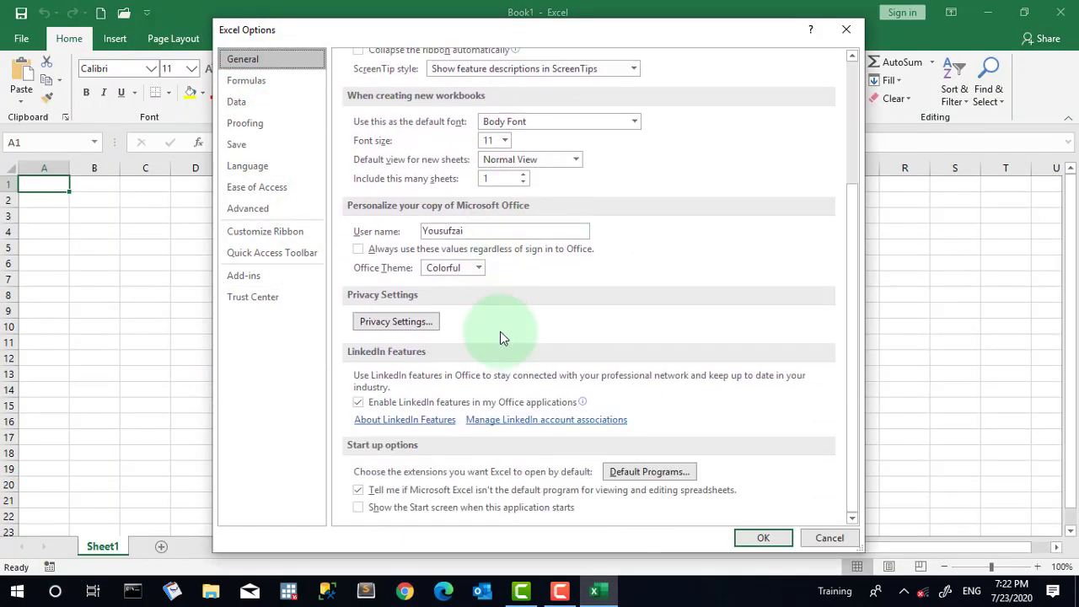
left_click(357, 510)
left_click(764, 540)
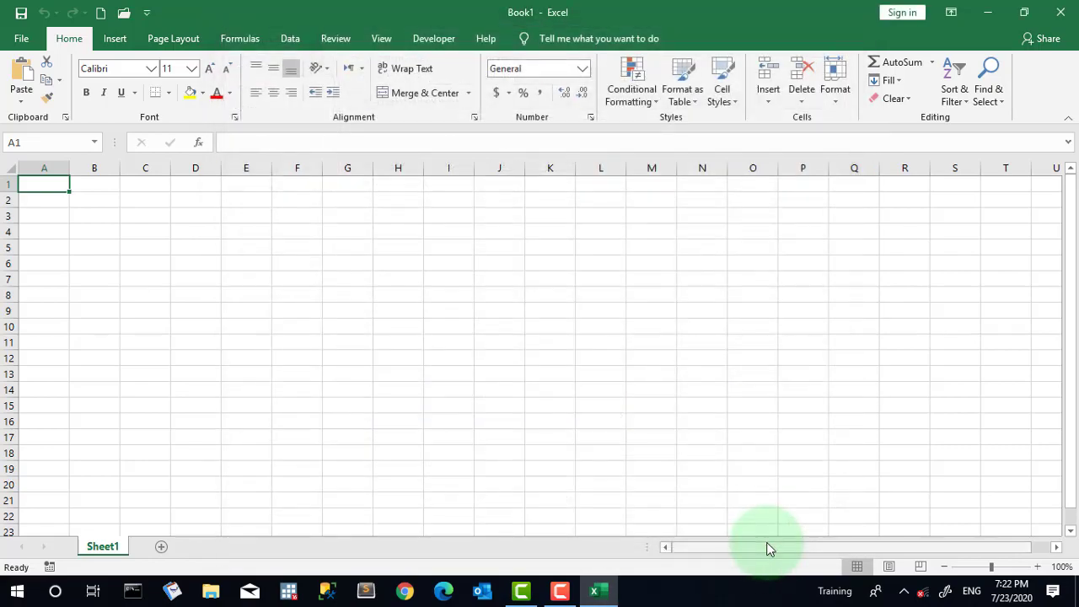
left_click(1061, 11)
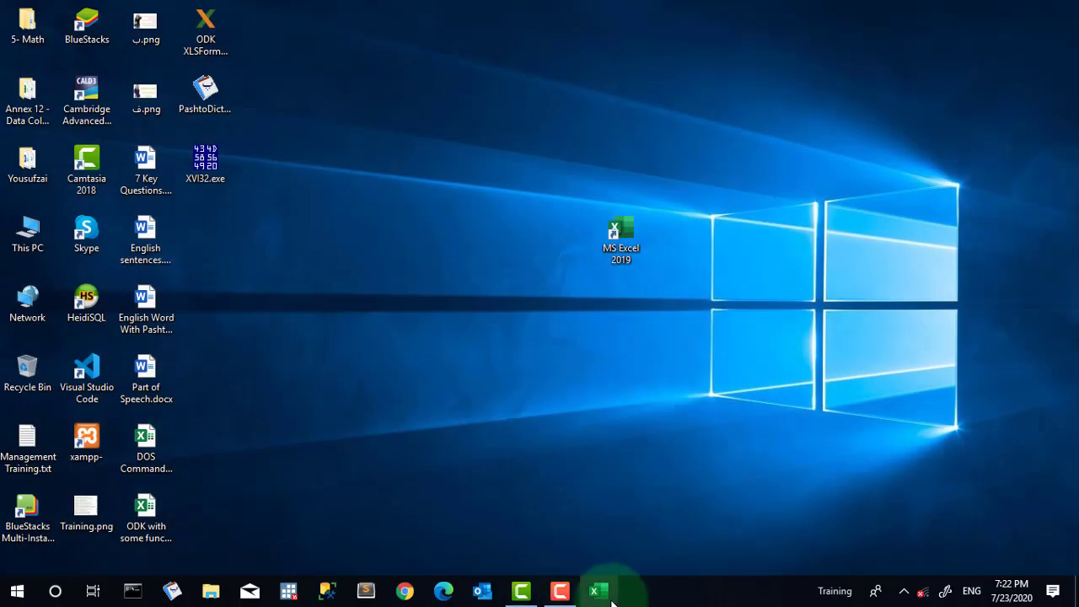
left_click(612, 600)
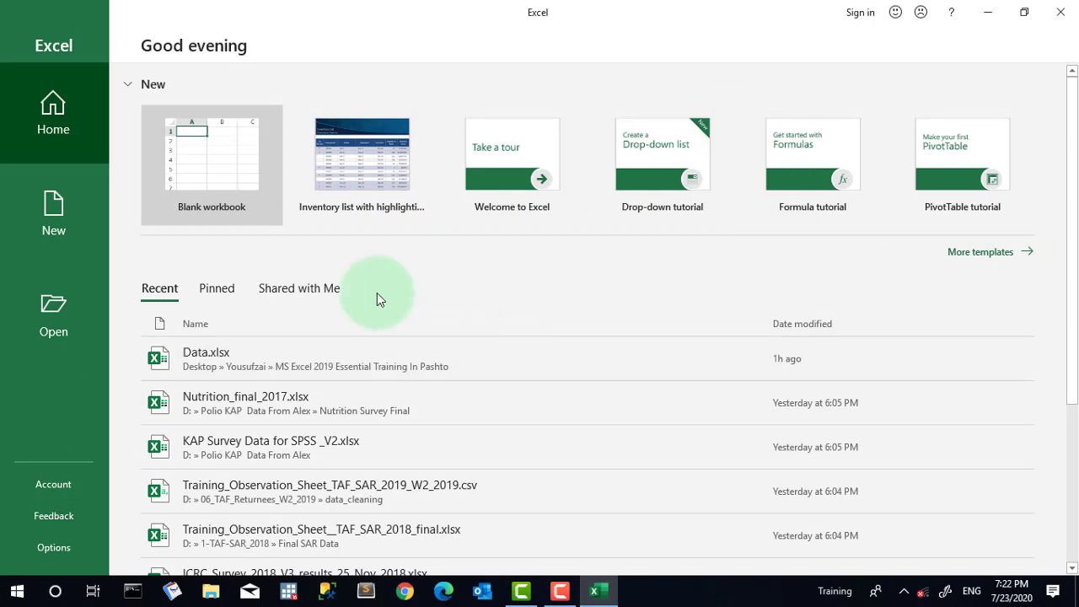
left_click(1061, 12)
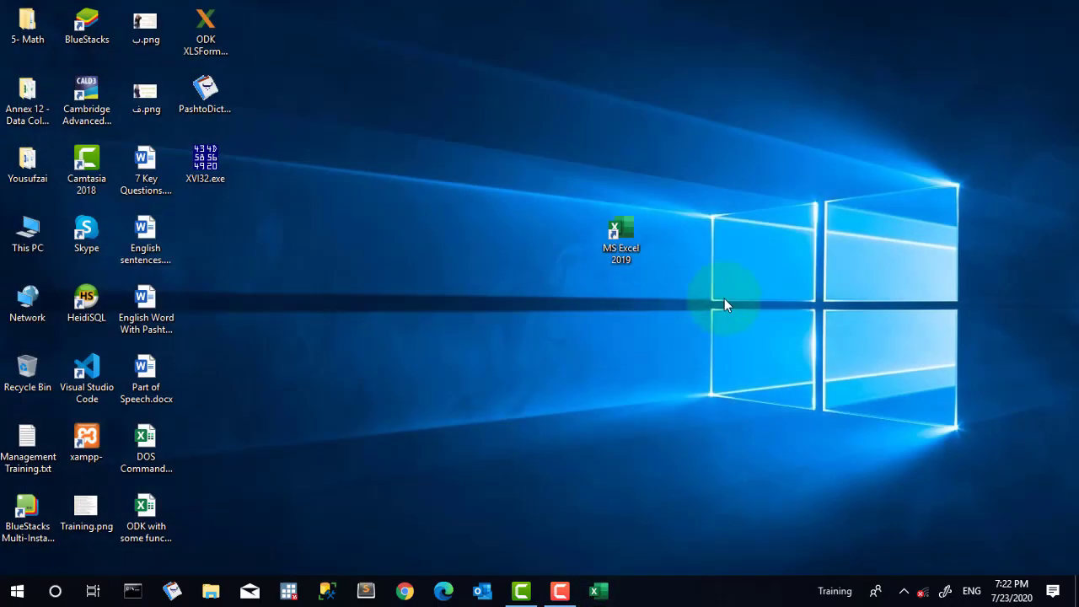